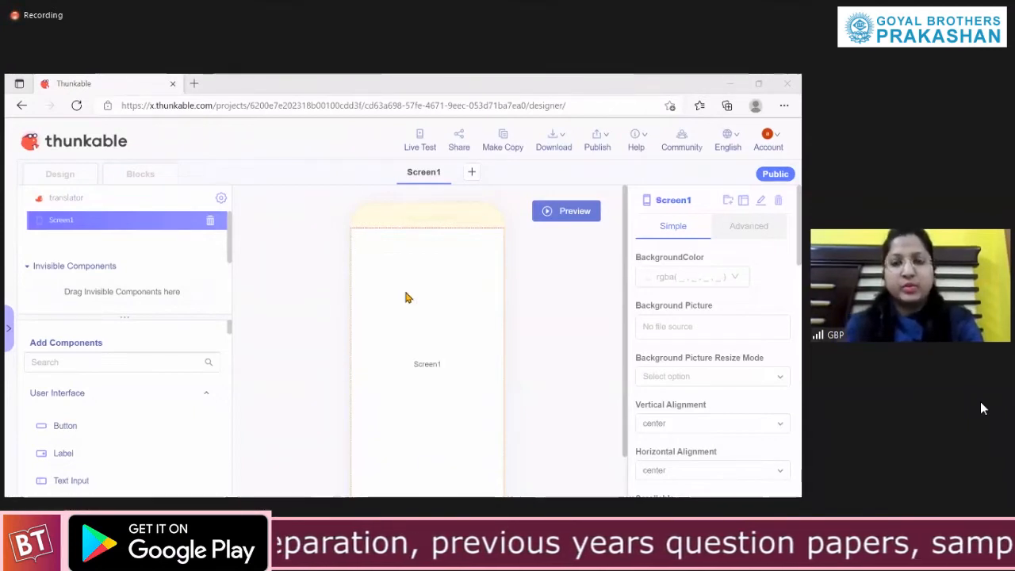
# Add a label to Screen1 and set its text to "TRANSLATOR".
pyautogui.moveTo(628, 307); pyautogui.dragTo(626, 329)
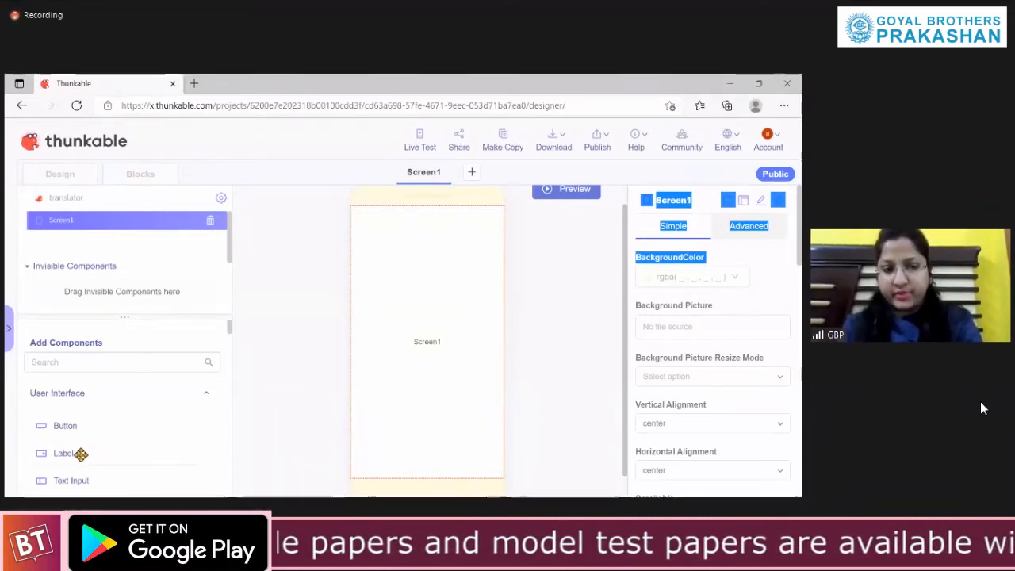
pyautogui.moveTo(73, 454); pyautogui.dragTo(423, 275)
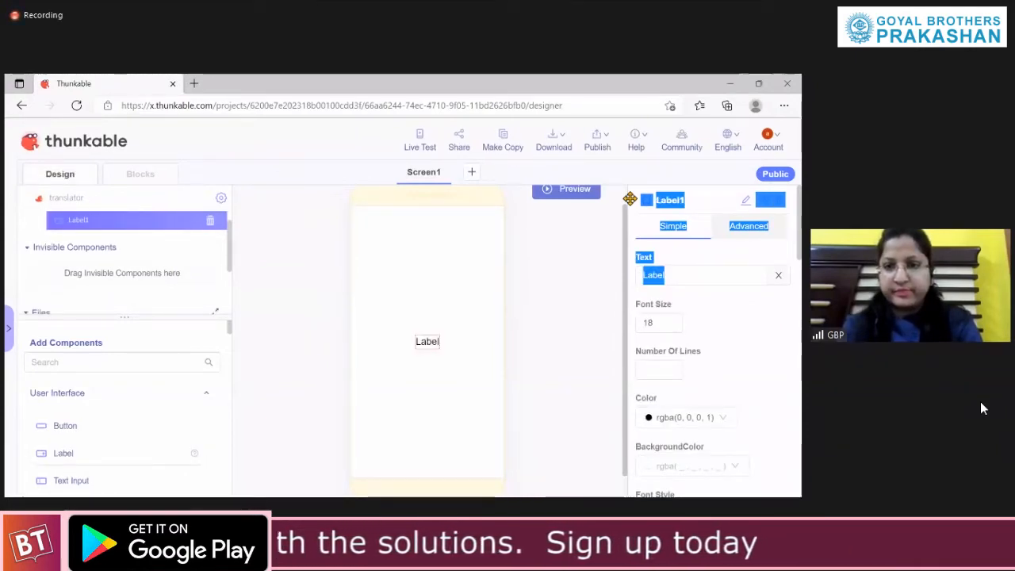
pyautogui.click(690, 275)
pyautogui.moveTo(691, 274); pyautogui.dragTo(634, 275)
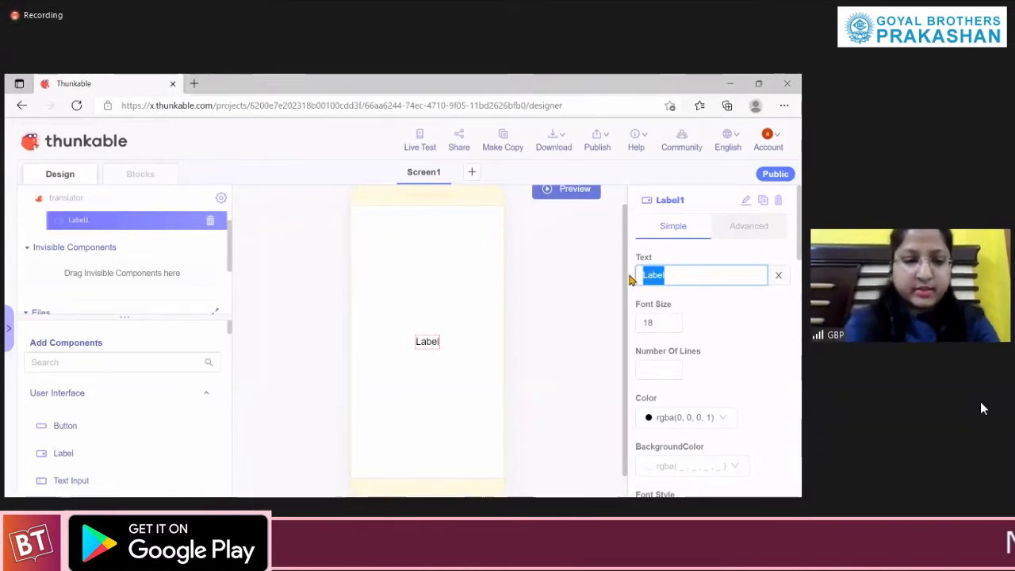
pyautogui.write('TRANSLATOR')
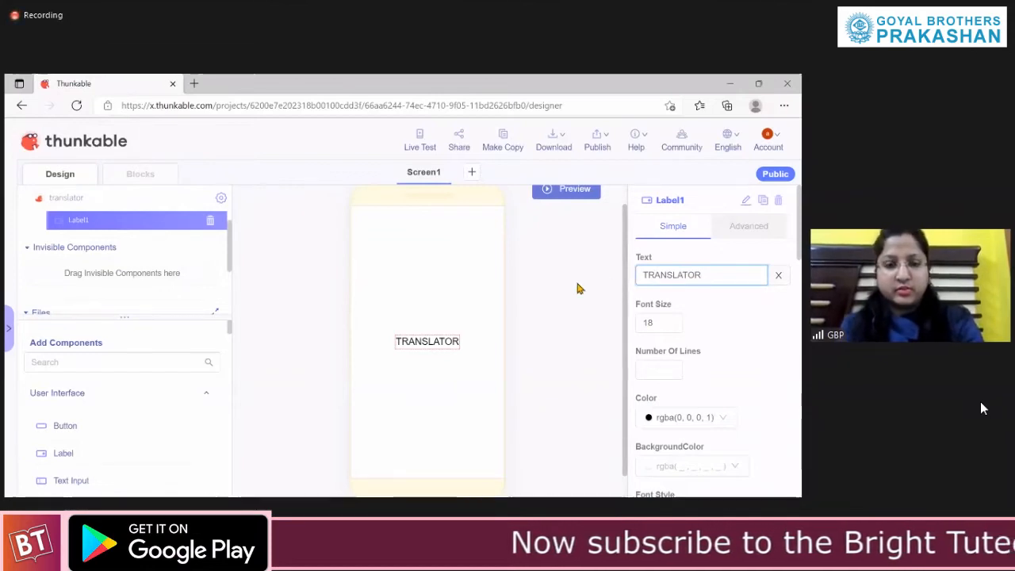
pyautogui.click(548, 345)
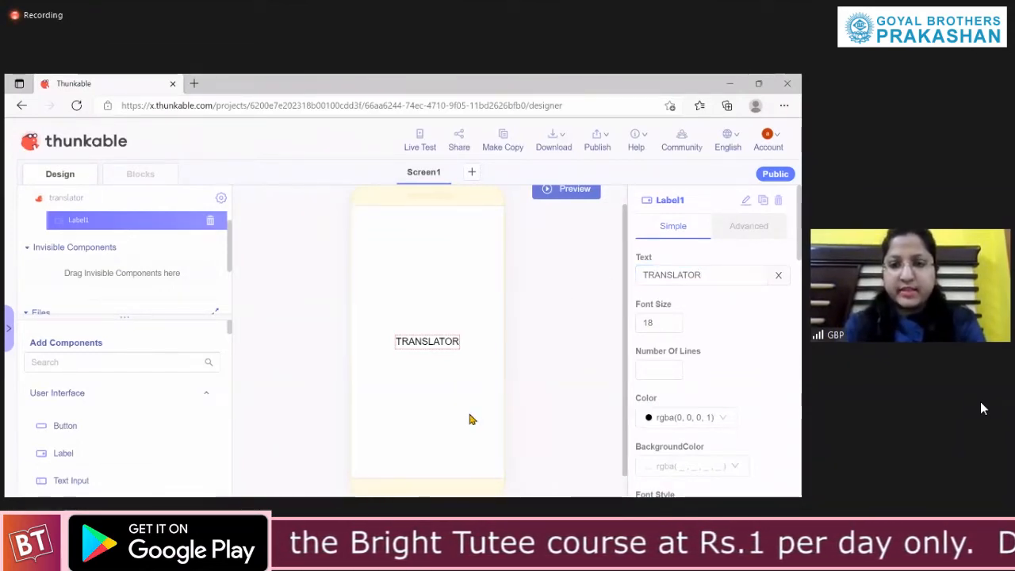
# Set the TRANSLATOR label's text color to the preset red, rgba(208, 2, 27, 1).
pyautogui.scroll(-3, 704, 370)
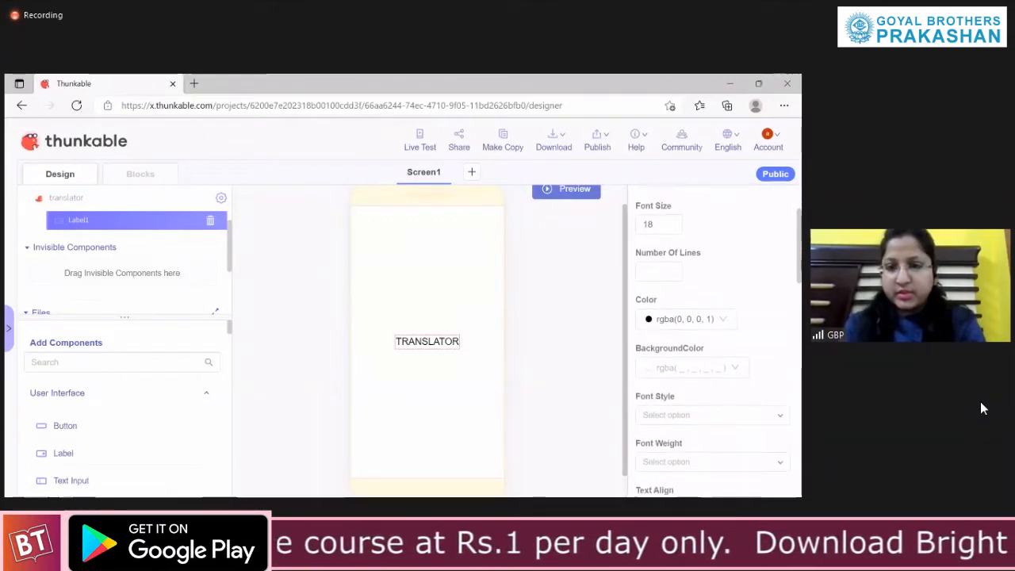
pyautogui.click(682, 293)
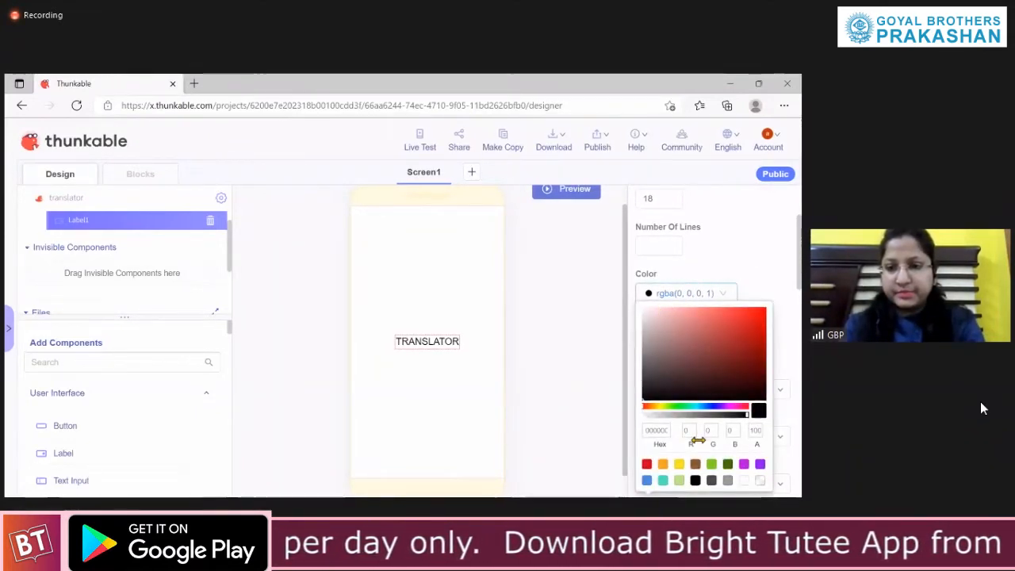
pyautogui.moveTo(798, 282); pyautogui.dragTo(798, 302)
pyautogui.click(682, 220)
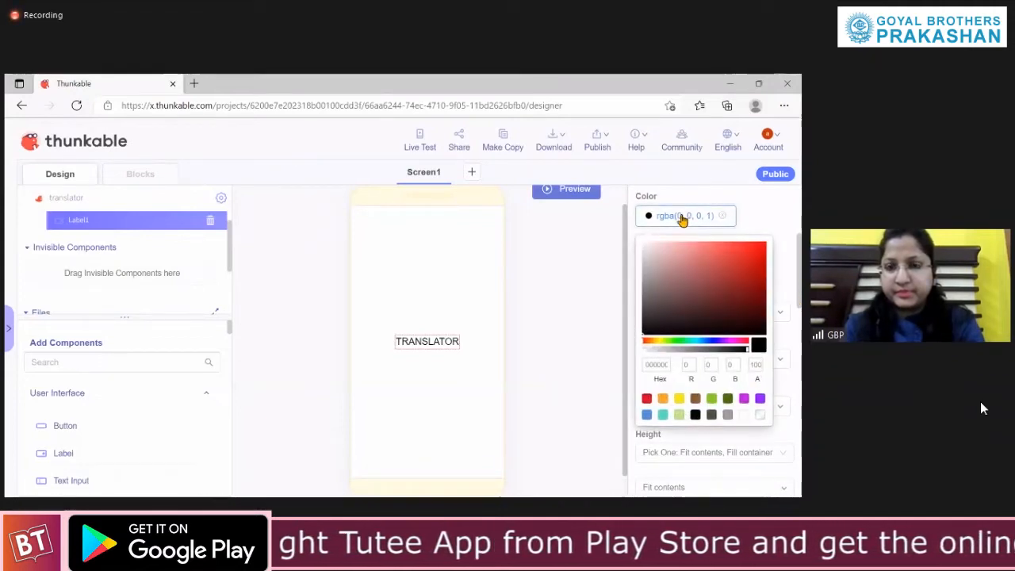
pyautogui.click(647, 399)
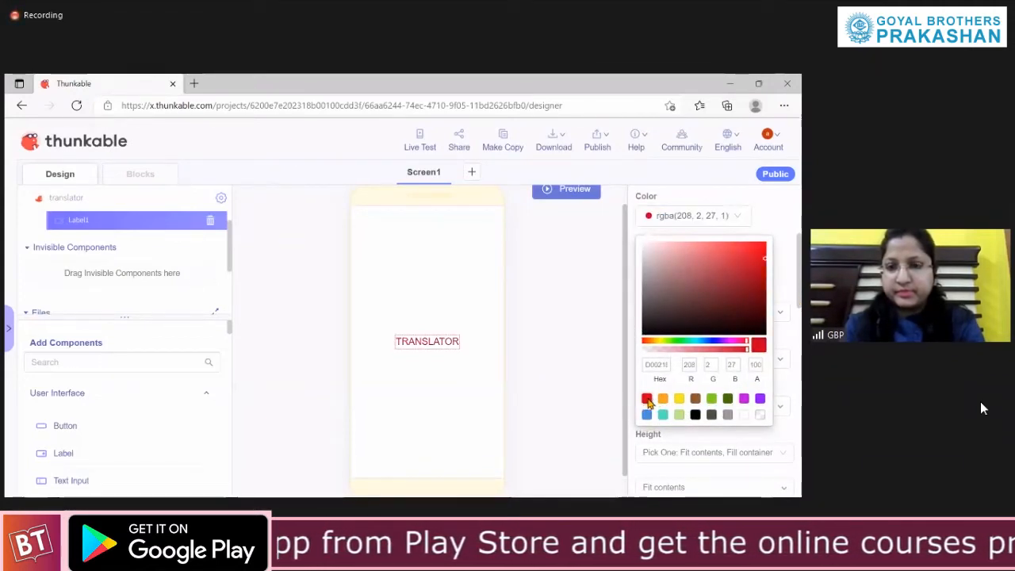
pyautogui.click(782, 221)
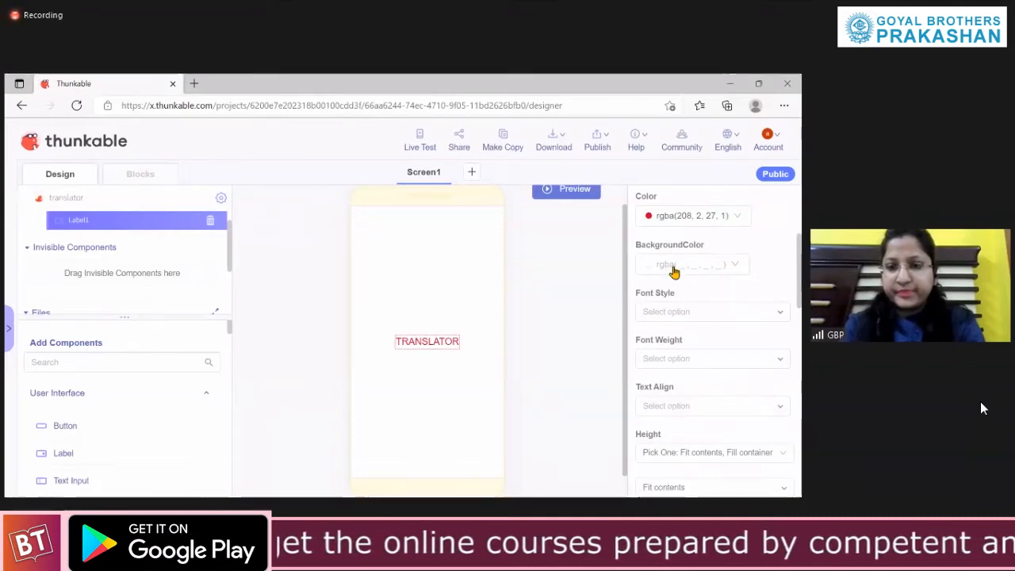
# Set the TRANSLATOR label's background color to the preset yellow, rgba(248, 231, 28, 1).
pyautogui.click(673, 271)
pyautogui.click(679, 447)
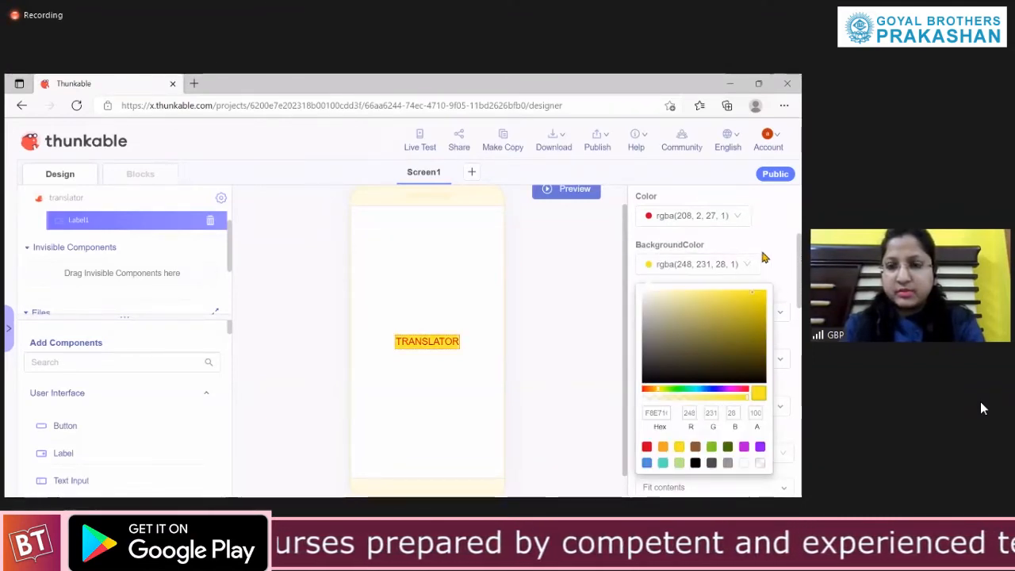
pyautogui.click(789, 251)
# Set the TRANSLATOR label's font weight to Bold and its text alignment to Center.
pyautogui.click(658, 358)
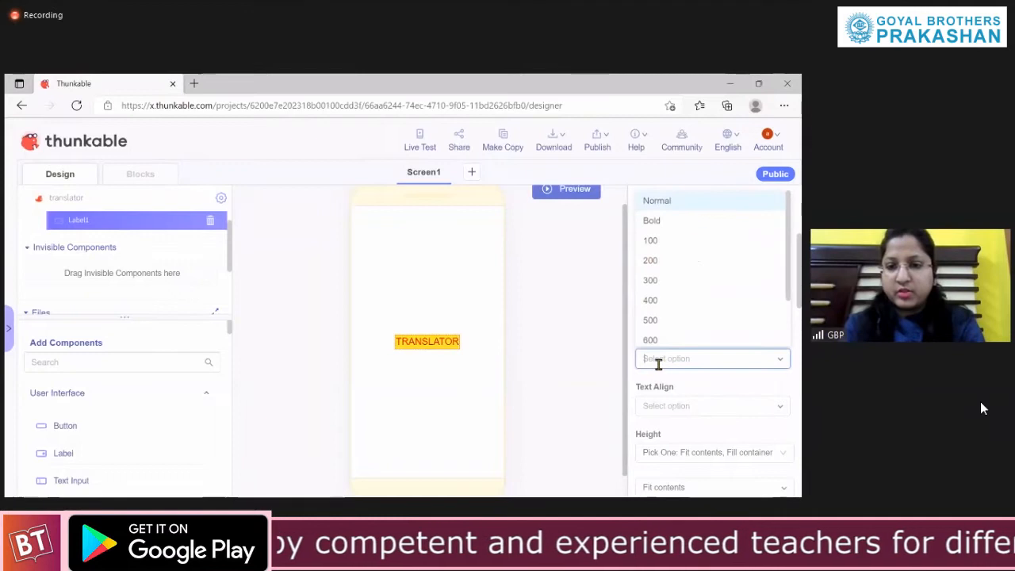
pyautogui.click(659, 225)
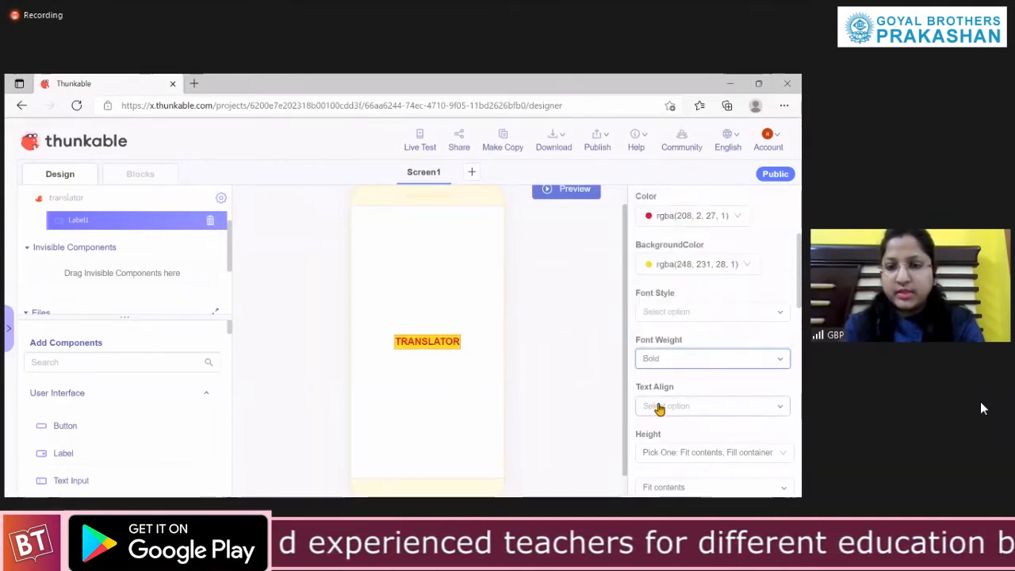
pyautogui.click(657, 406)
pyautogui.click(666, 364)
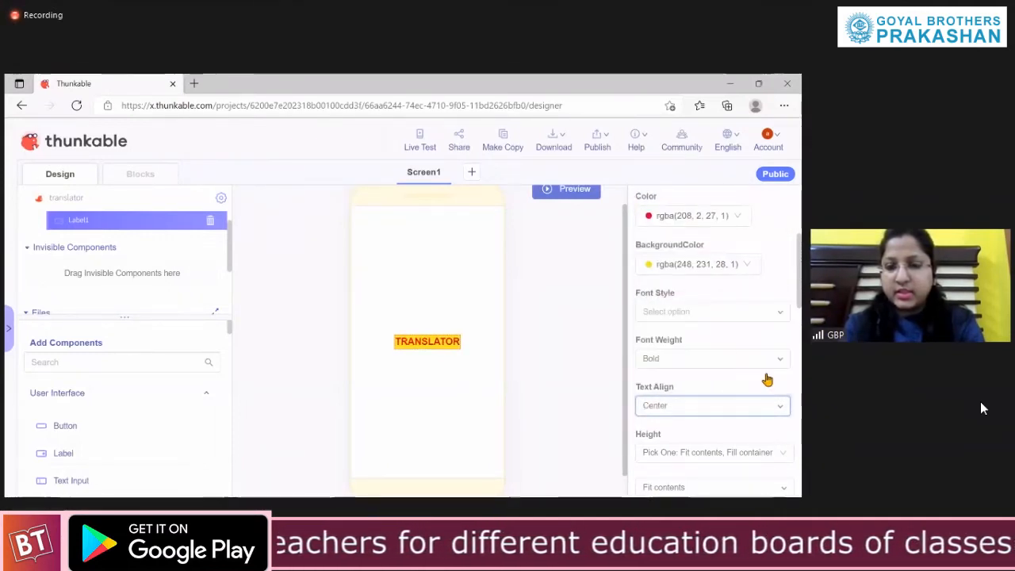
# Set the TRANSLATOR label's width to Fill container.
pyautogui.scroll(-1, 799, 299)
pyautogui.scroll(-2, 714, 341)
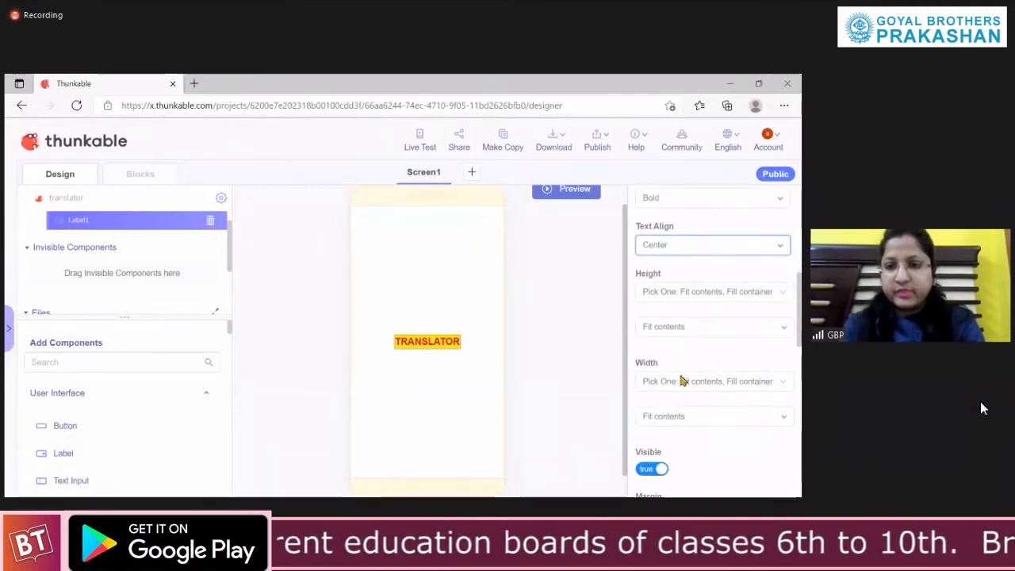
pyautogui.click(658, 416)
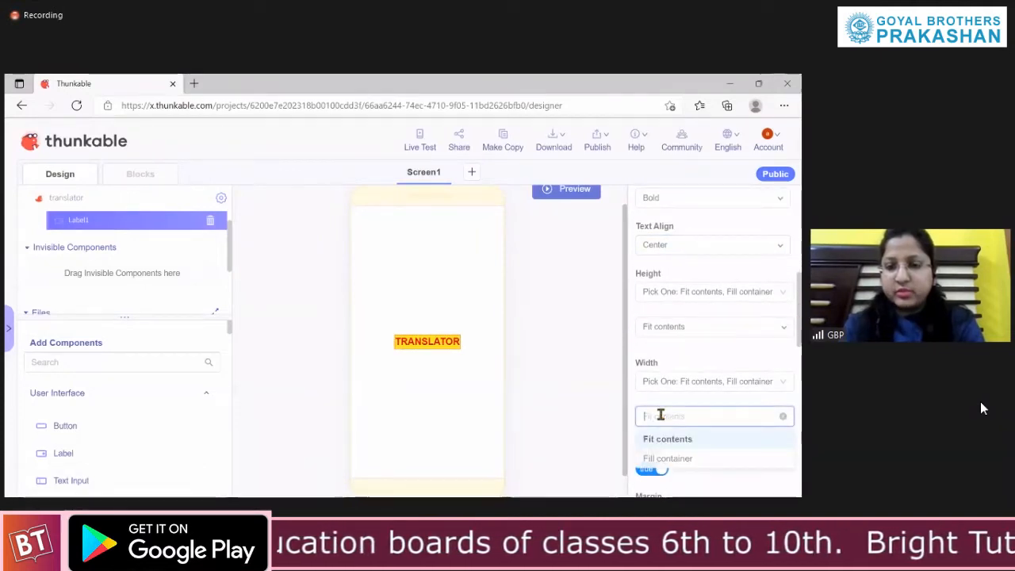
pyautogui.click(670, 460)
pyautogui.scroll(-3, 798, 277)
pyautogui.scroll(6, 799, 278)
pyautogui.scroll(2, 714, 341)
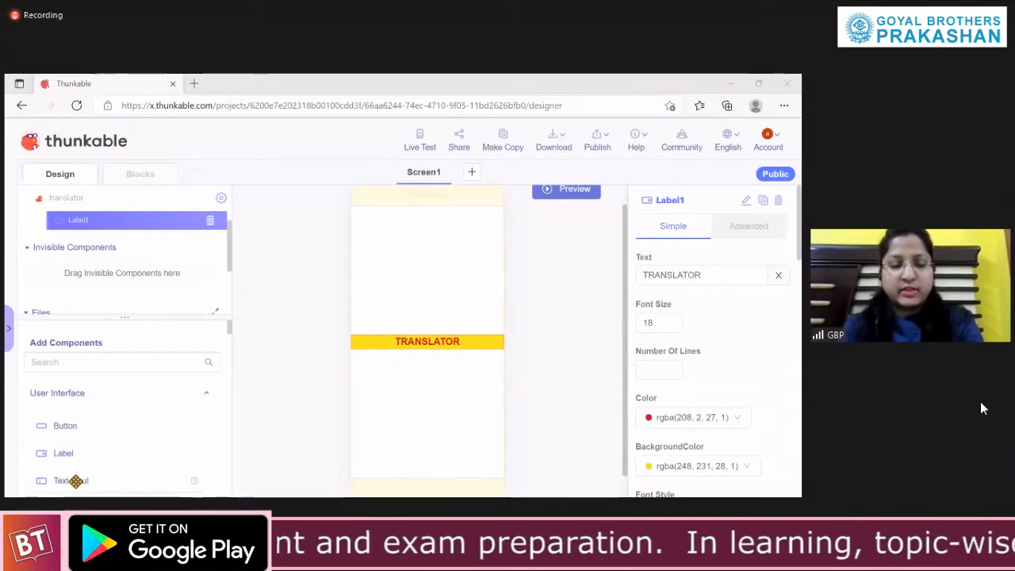
# Add a text input below the TRANSLATOR label and set its top margin to 40 px.
pyautogui.moveTo(77, 486); pyautogui.dragTo(381, 395)
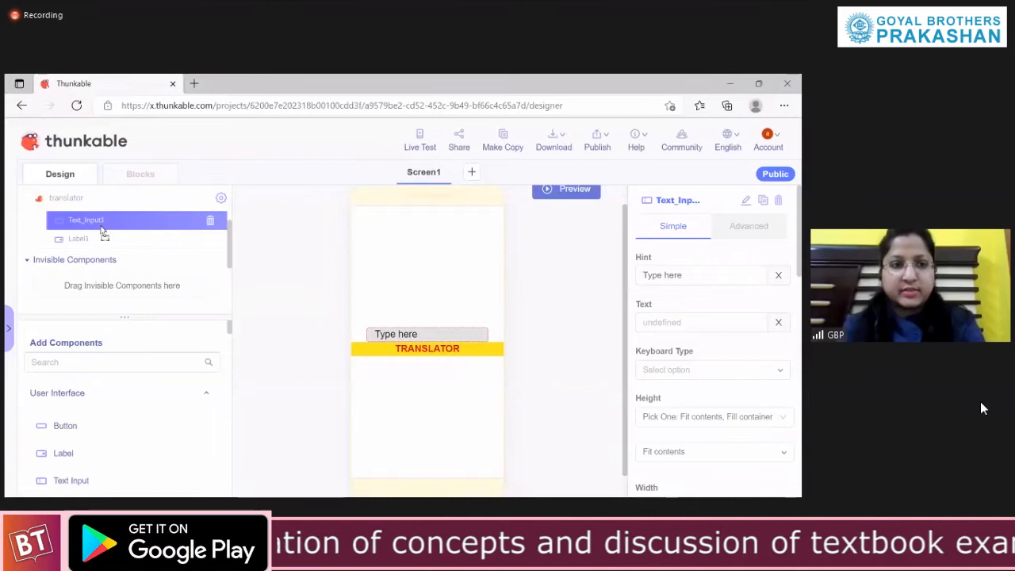
pyautogui.moveTo(101, 250); pyautogui.dragTo(103, 251)
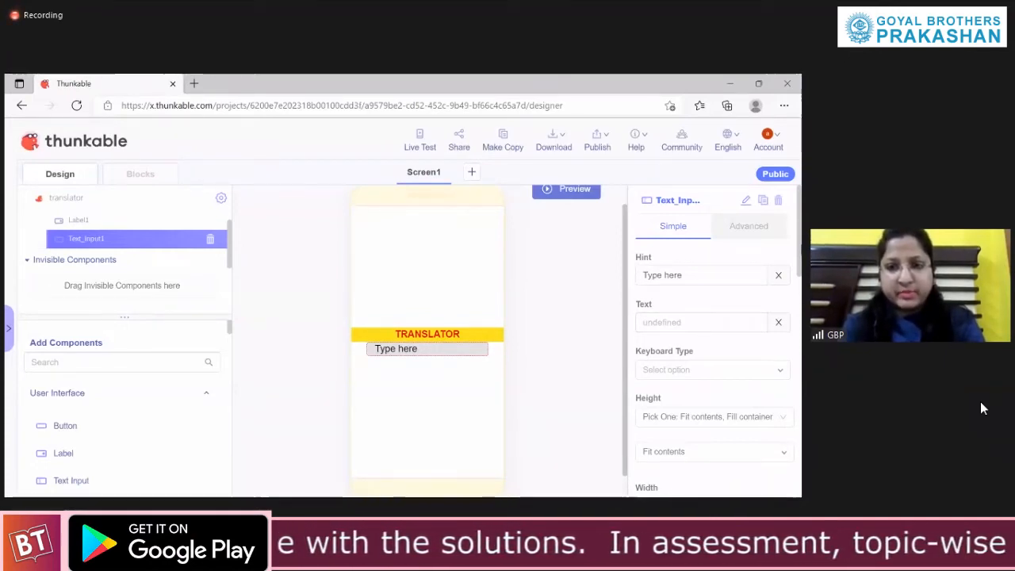
pyautogui.scroll(-3, 707, 320)
pyautogui.scroll(-3, 707, 319)
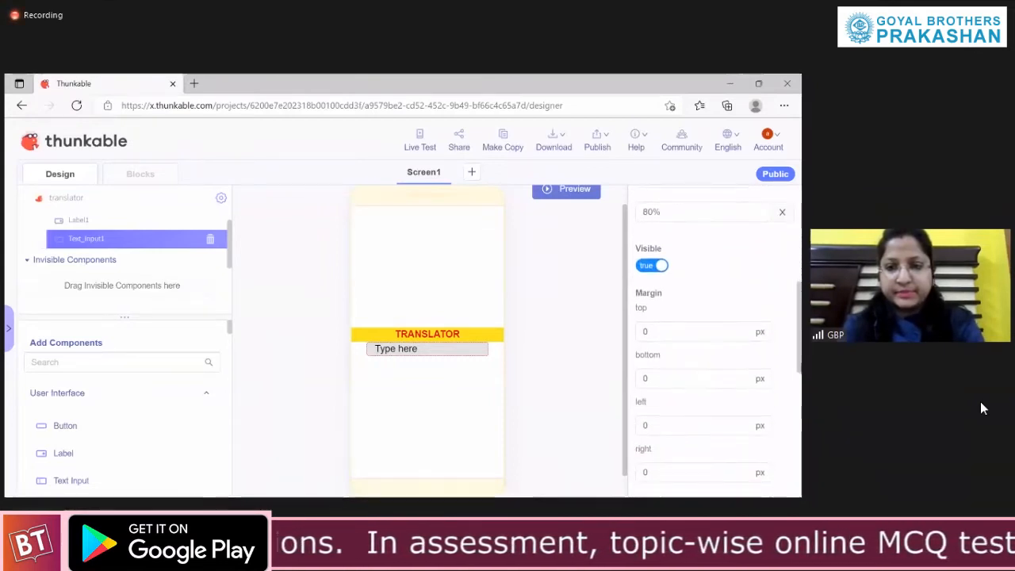
pyautogui.moveTo(800, 362); pyautogui.dragTo(800, 361)
pyautogui.click(669, 282)
pyautogui.write('40')
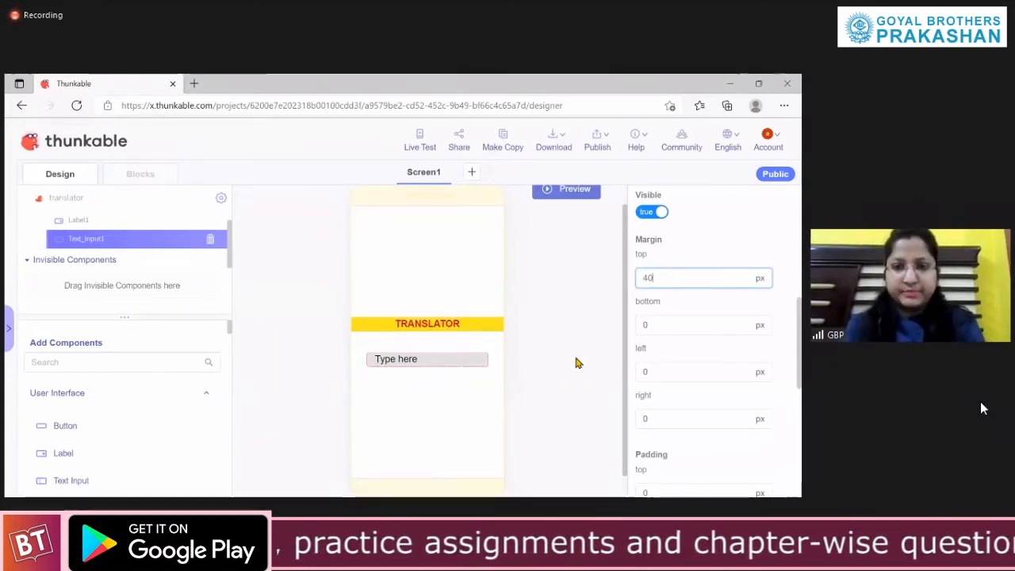
pyautogui.click(577, 362)
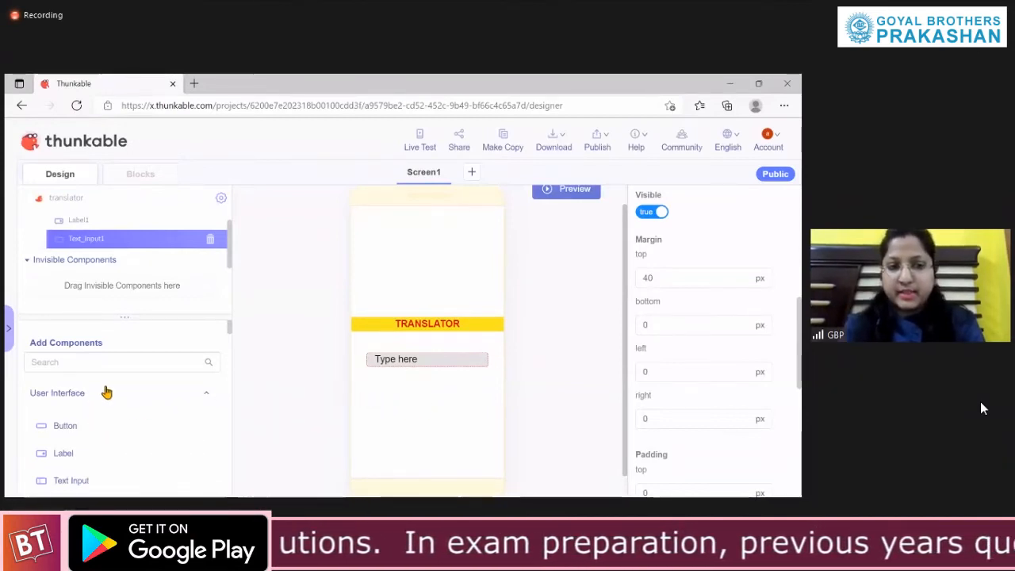
# Add a button to the screen and set its text to "Translate".
pyautogui.moveTo(65, 425); pyautogui.dragTo(392, 392)
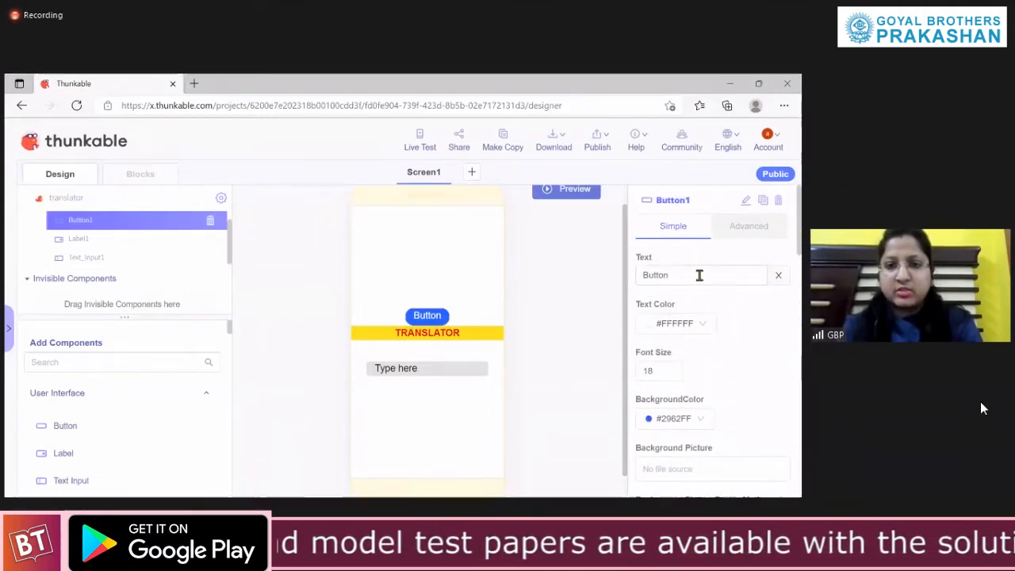
pyautogui.moveTo(700, 274); pyautogui.dragTo(642, 277)
pyautogui.write('Translate')
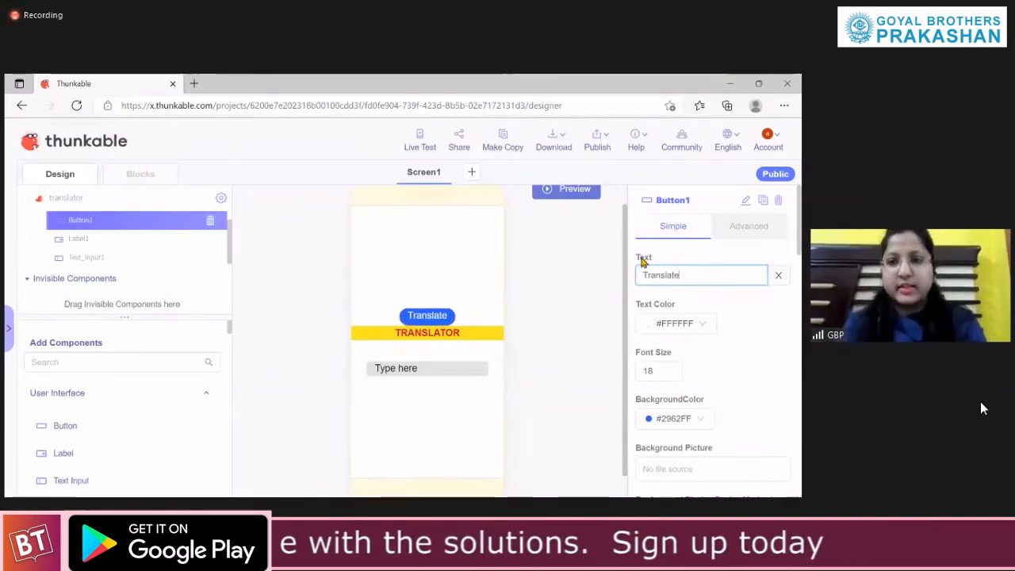
# Rename the Translate button component to TranslateButton and place it below the text input in the component tree.
pyautogui.click(744, 201)
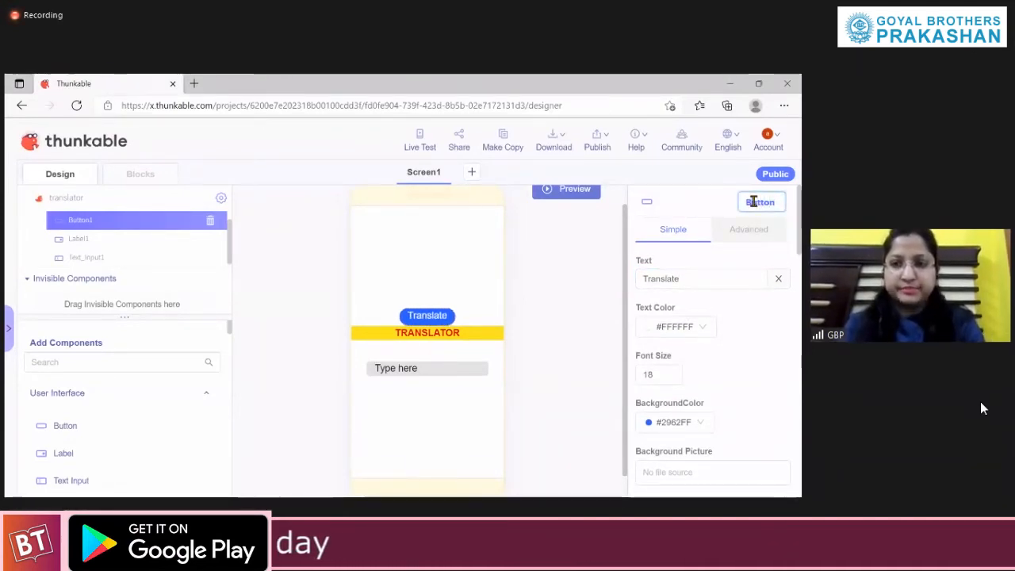
pyautogui.write('TranslateButton')
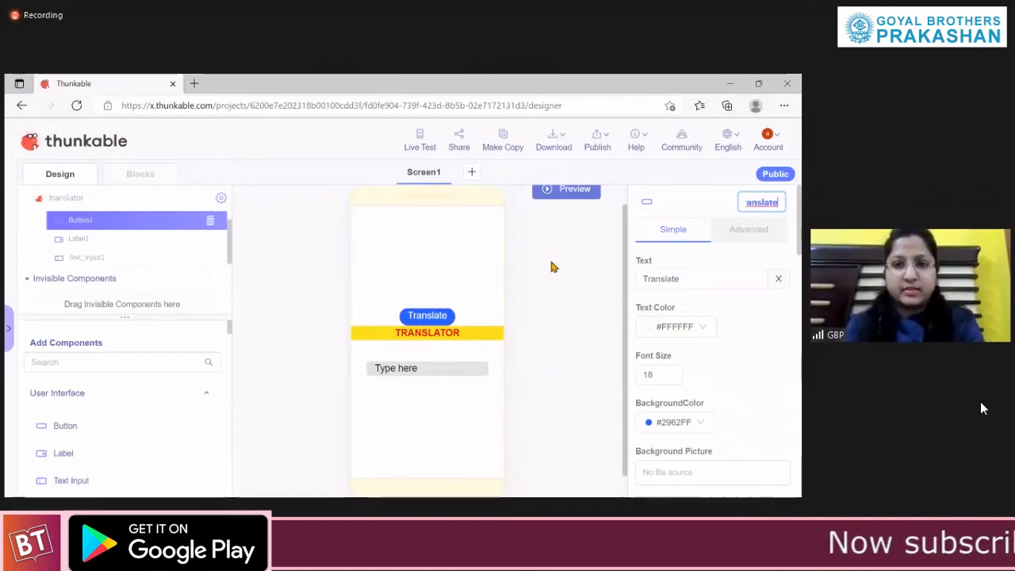
pyautogui.press('Return')
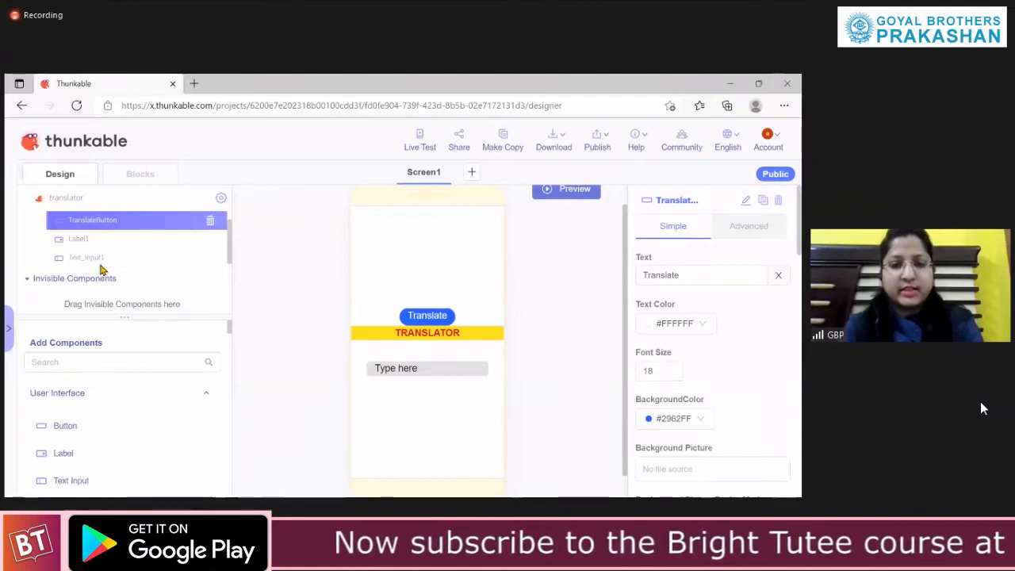
pyautogui.moveTo(100, 270); pyautogui.dragTo(101, 268)
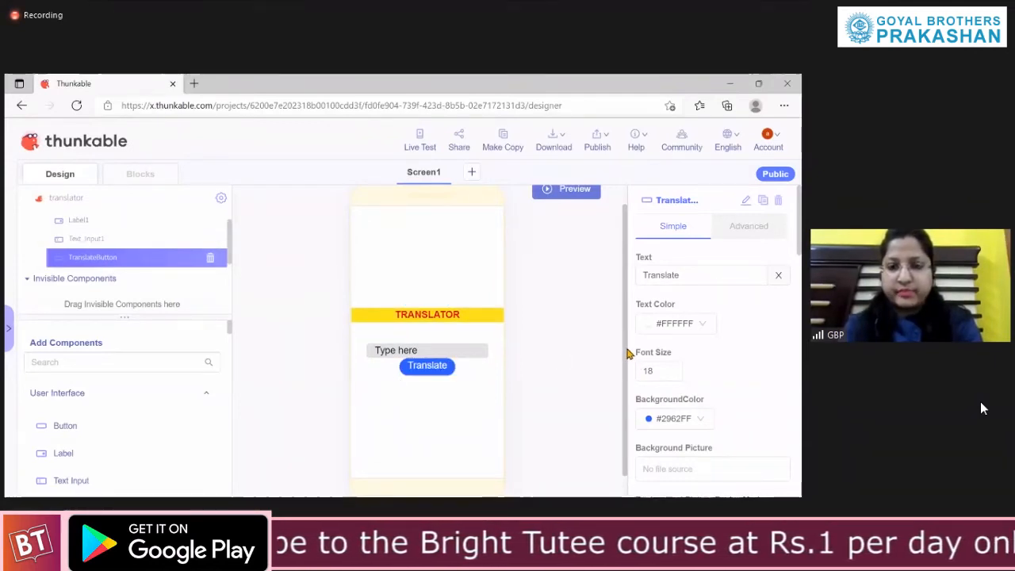
# Search the components for "row" and add a Row layout to the screen.
pyautogui.moveTo(625, 356); pyautogui.dragTo(626, 377)
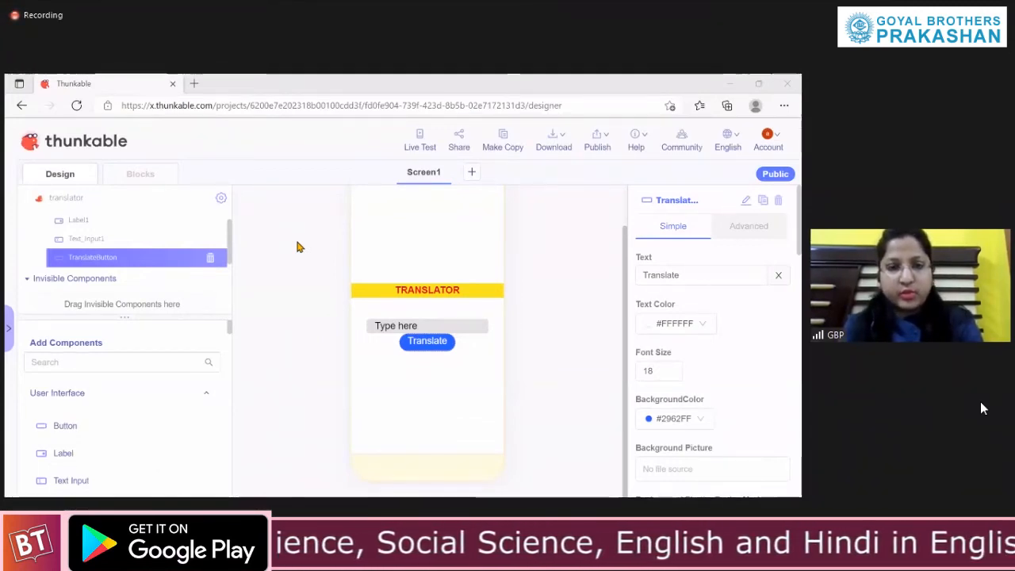
pyautogui.click(88, 361)
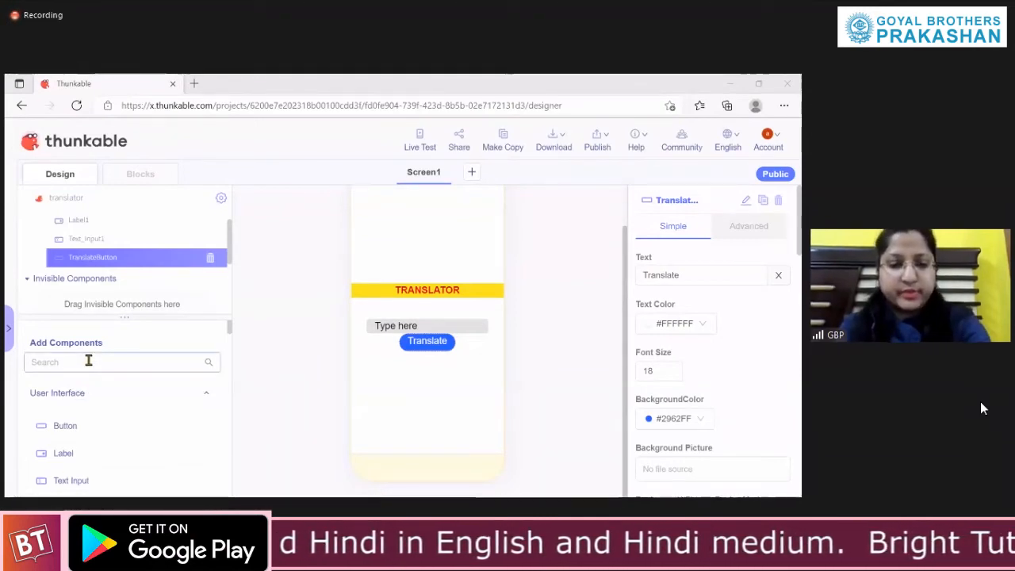
pyautogui.write('row')
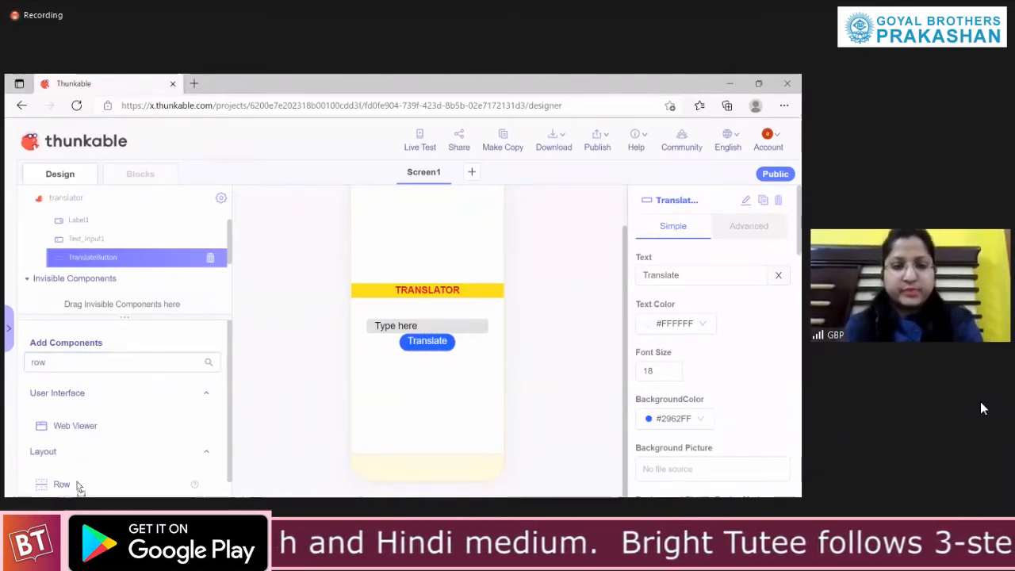
pyautogui.moveTo(410, 390); pyautogui.dragTo(409, 385)
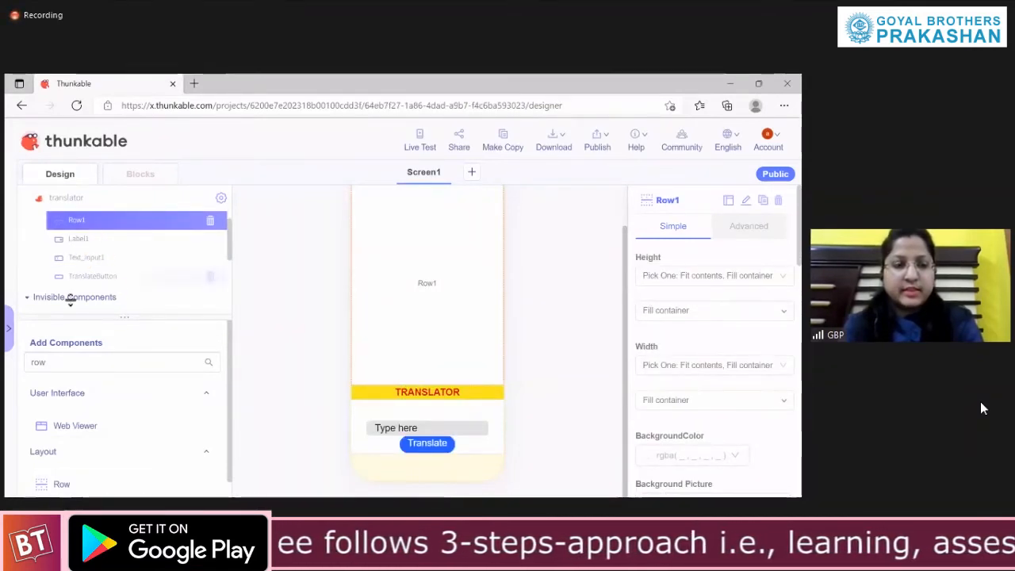
# Search the components for "bu" and place three buttons side by side inside the Row layout.
pyautogui.click(62, 365)
pyautogui.moveTo(62, 365); pyautogui.dragTo(20, 364)
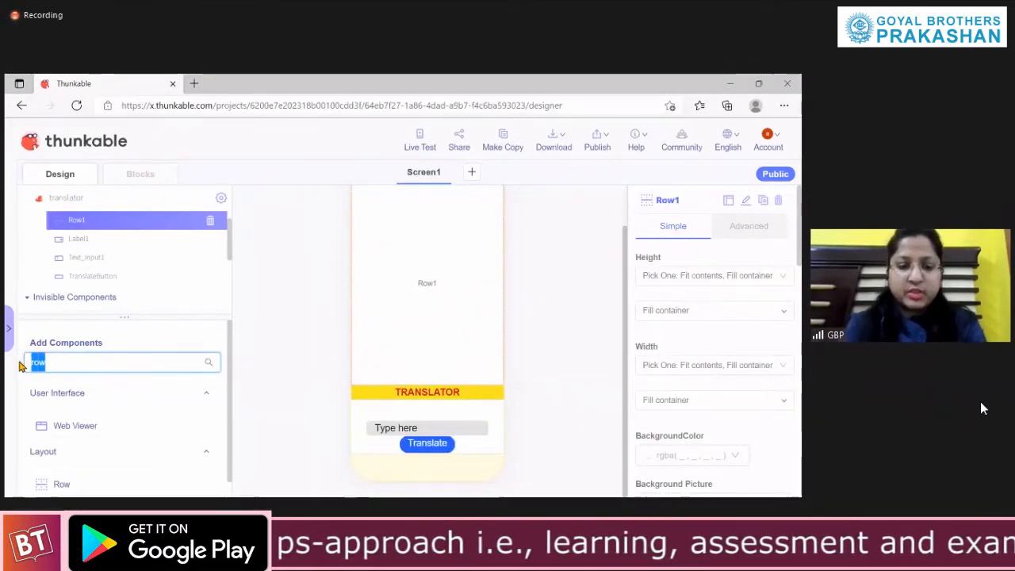
pyautogui.write('bu')
pyautogui.moveTo(70, 427); pyautogui.dragTo(355, 264)
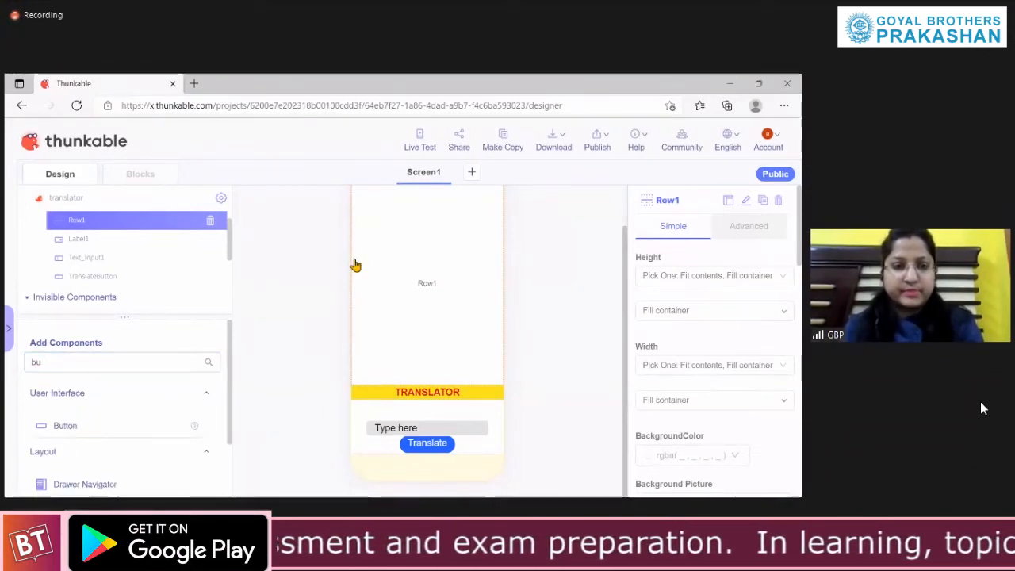
pyautogui.moveTo(80, 422); pyautogui.dragTo(401, 281)
pyautogui.moveTo(52, 427); pyautogui.dragTo(444, 321)
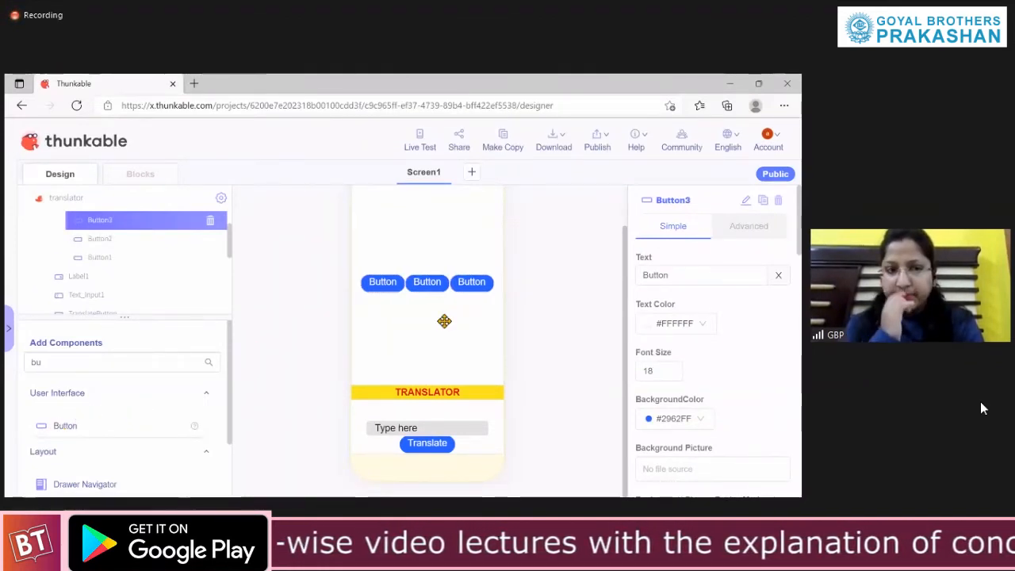
# Move the Row layout with its three buttons below TranslateButton in the component tree.
pyautogui.click(112, 240)
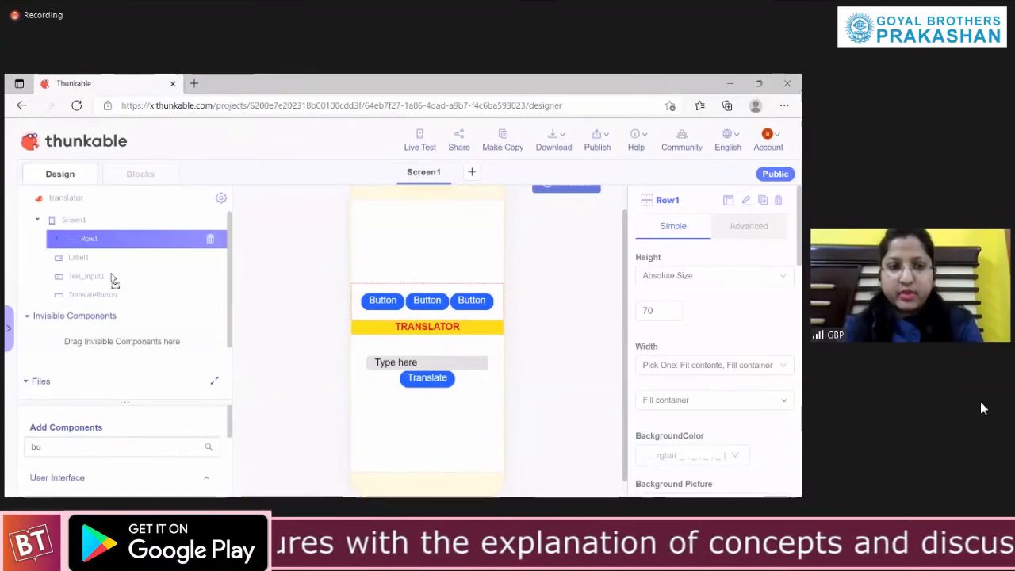
pyautogui.moveTo(110, 305); pyautogui.dragTo(110, 305)
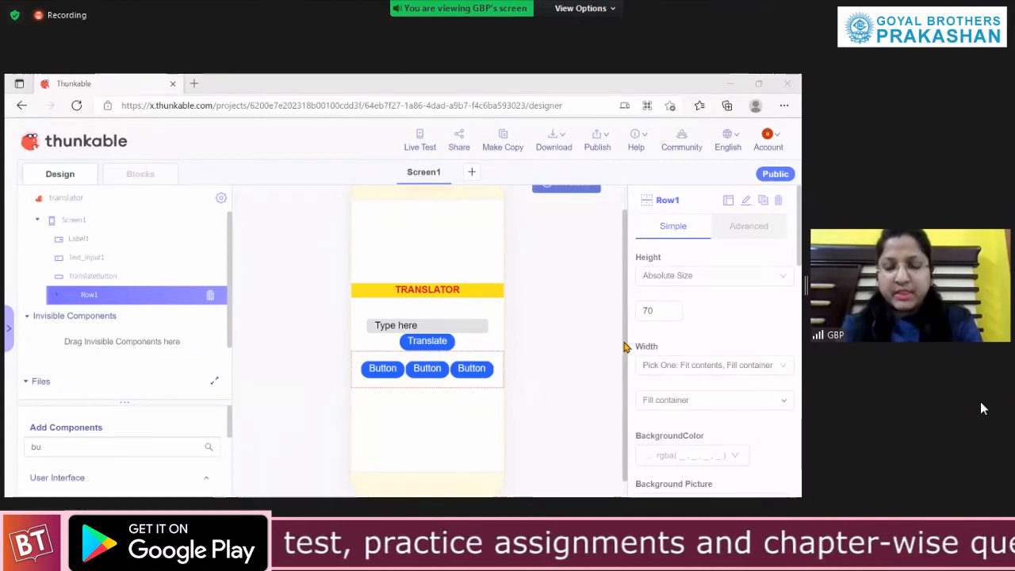
# Set the texts of the three buttons in the row to "French", "Hindi" and "Spanish", in that order.
pyautogui.click(379, 371)
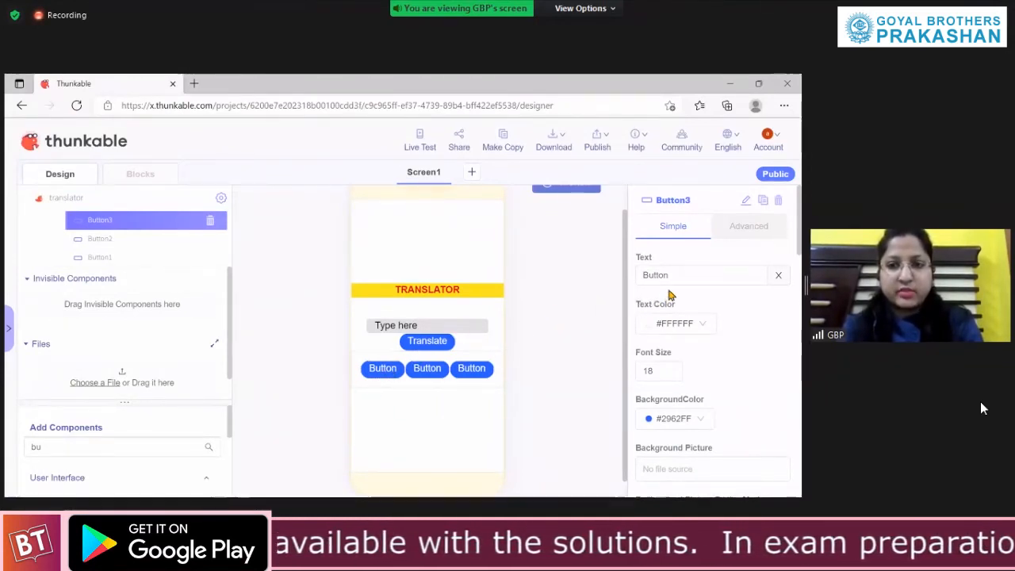
pyautogui.doubleClick(640, 275)
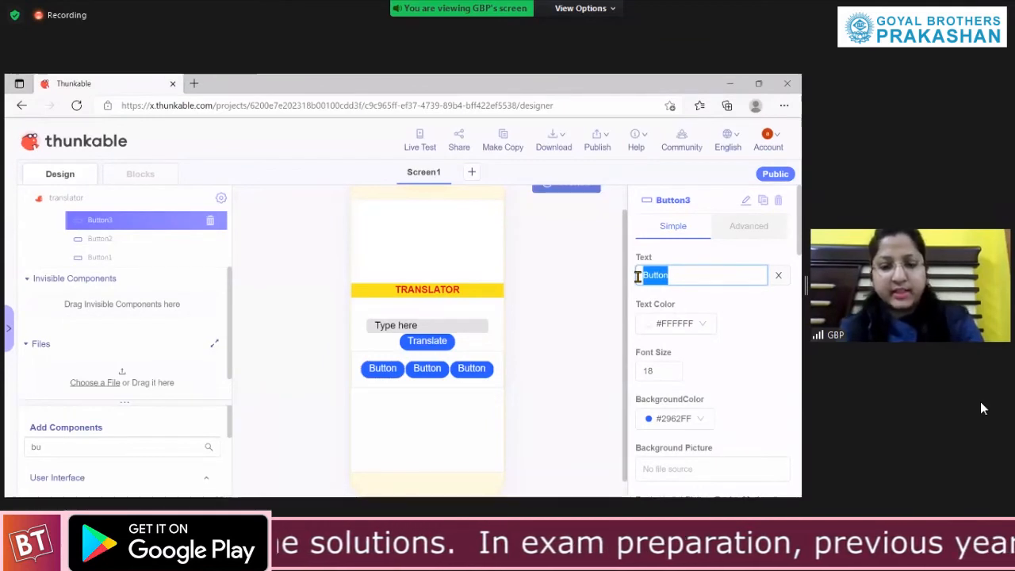
pyautogui.write('Frens')
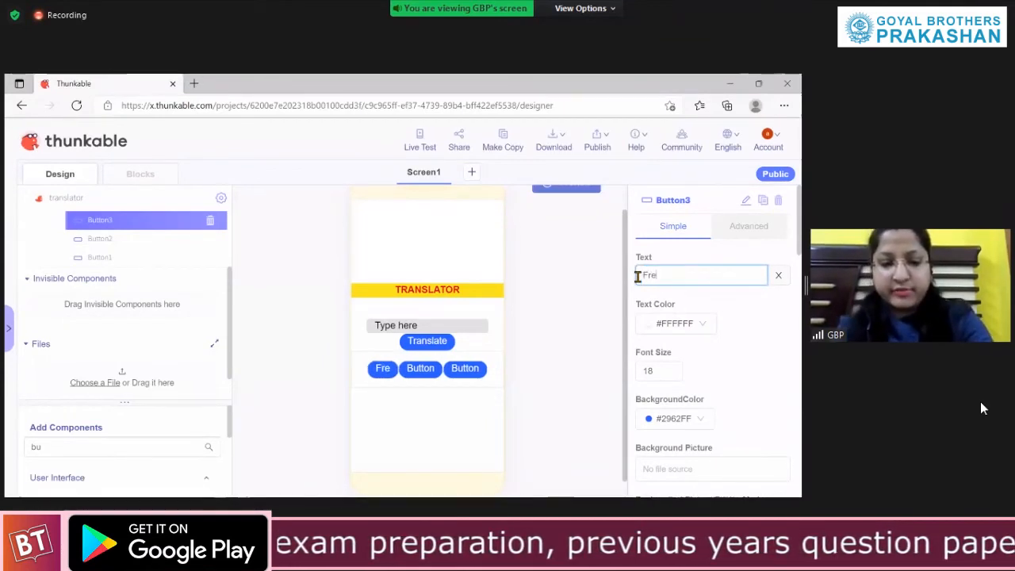
pyautogui.press('BackSpace')
pyautogui.write('ch')
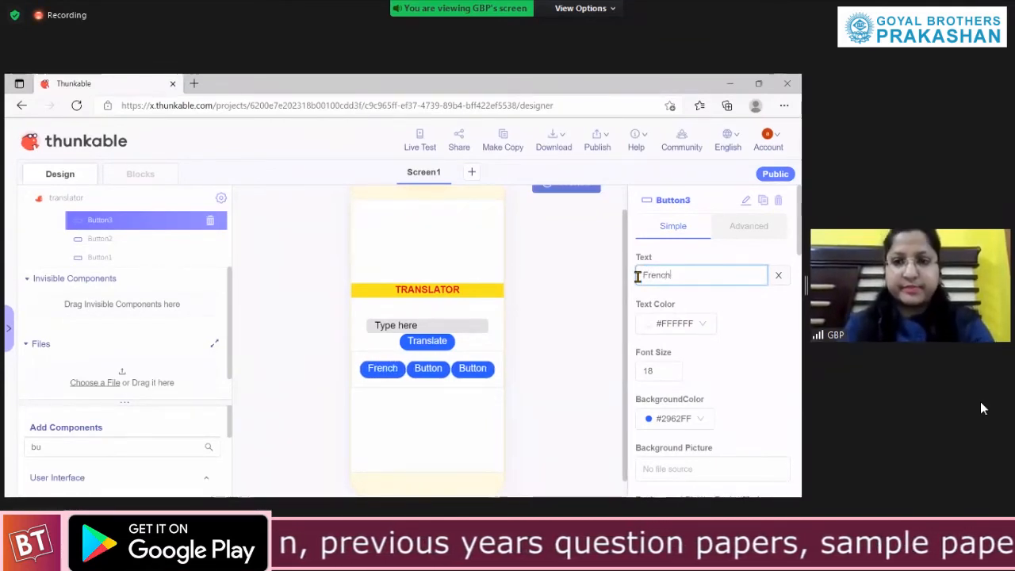
pyautogui.click(434, 378)
pyautogui.moveTo(668, 275); pyautogui.dragTo(624, 282)
pyautogui.write('Hindi')
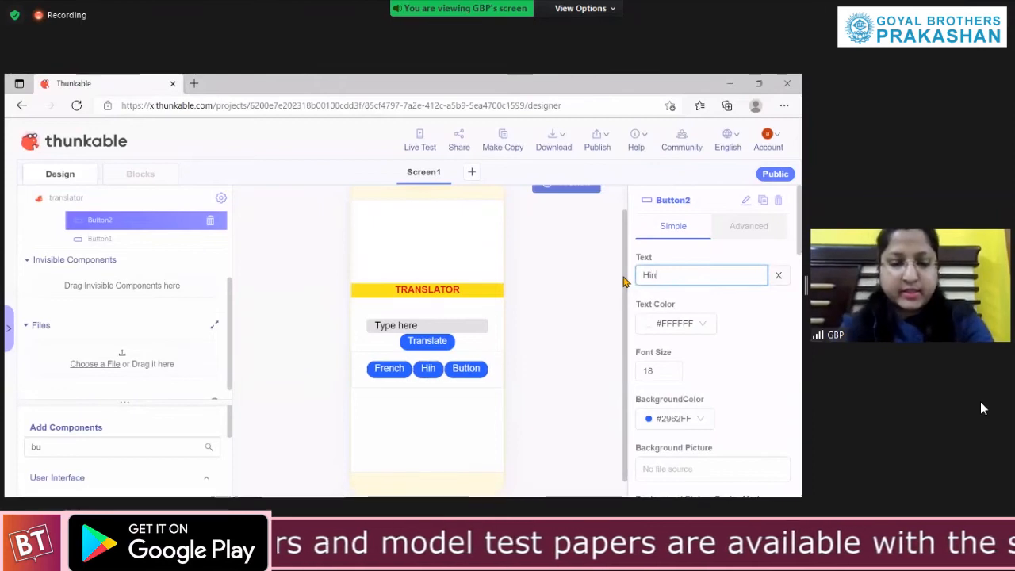
pyautogui.click(467, 373)
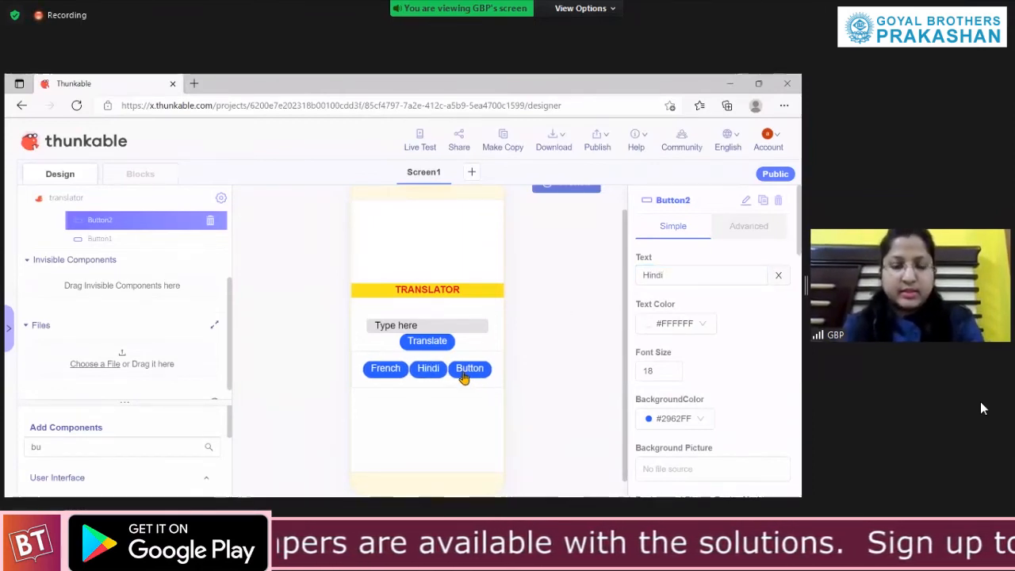
pyautogui.doubleClick(677, 275)
pyautogui.write('Spanish')
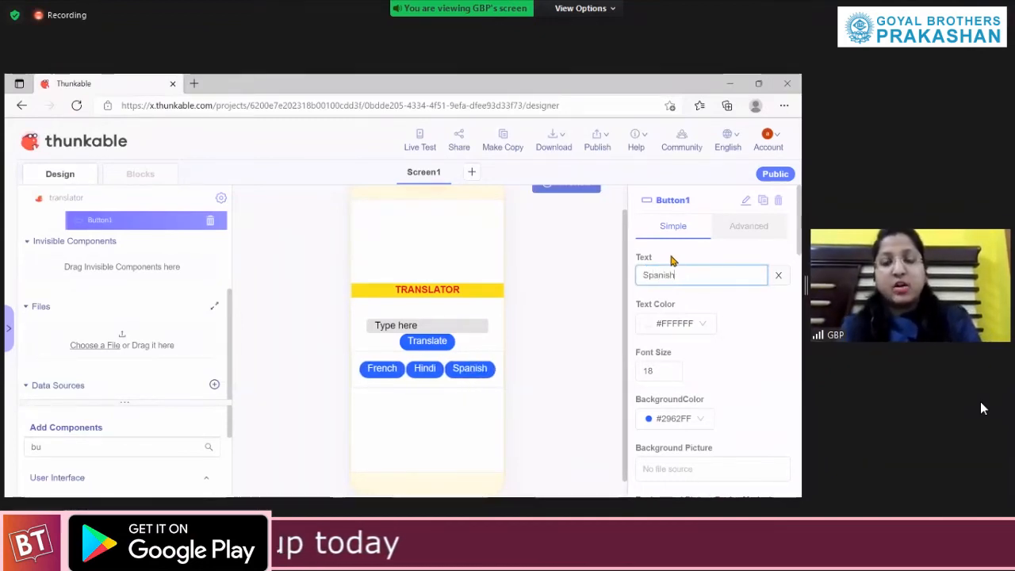
# Rename the three language button components to Spanish Button, Hindi Button and French Button, matching their texts.
pyautogui.click(749, 202)
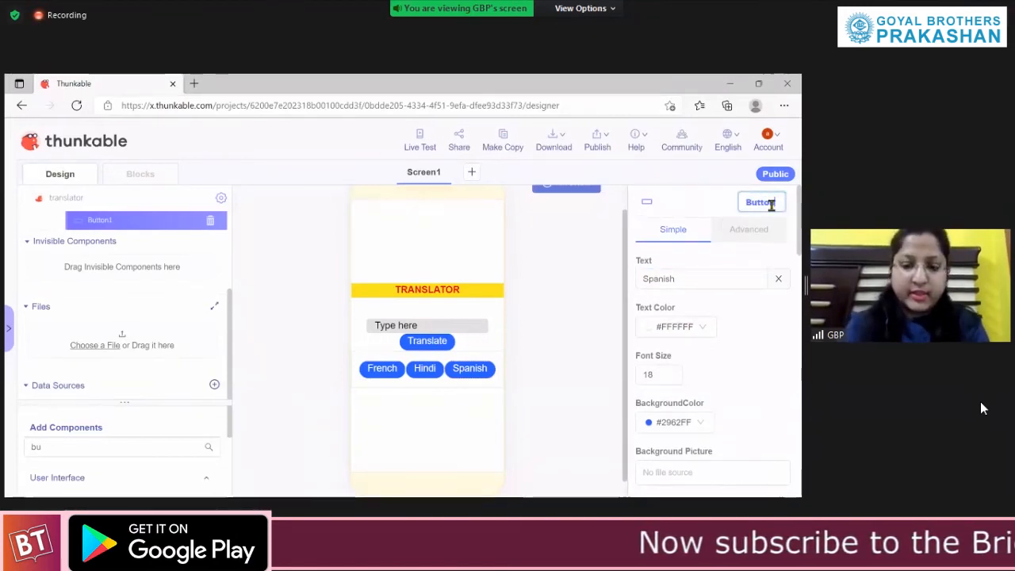
pyautogui.write('Spanish')
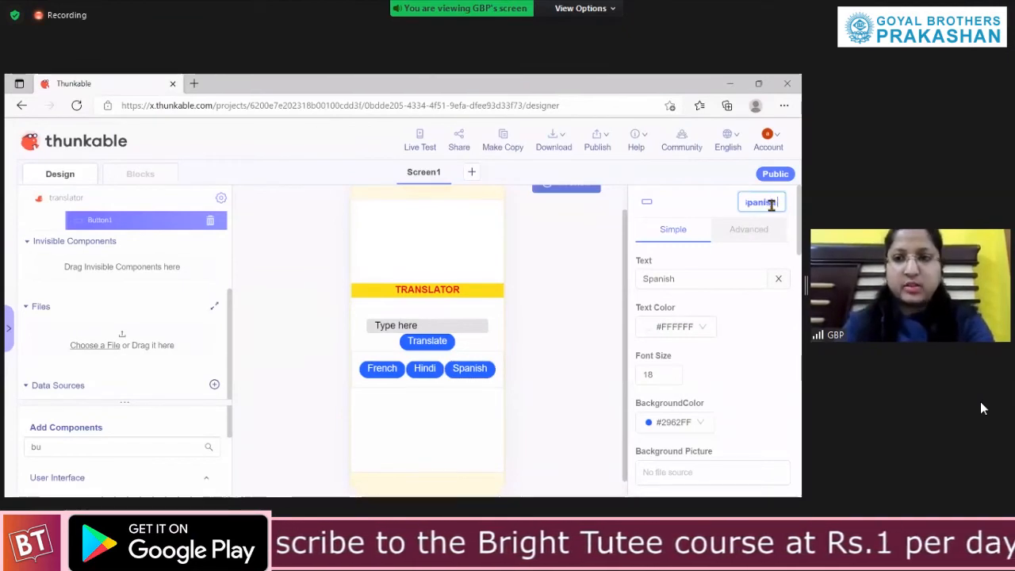
pyautogui.press('Return')
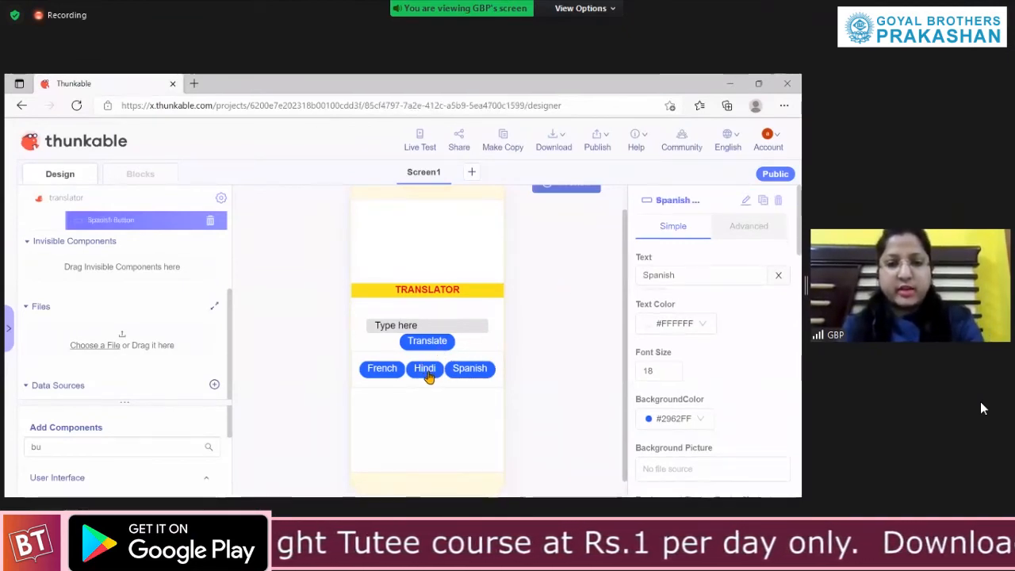
pyautogui.click(424, 368)
pyautogui.click(743, 200)
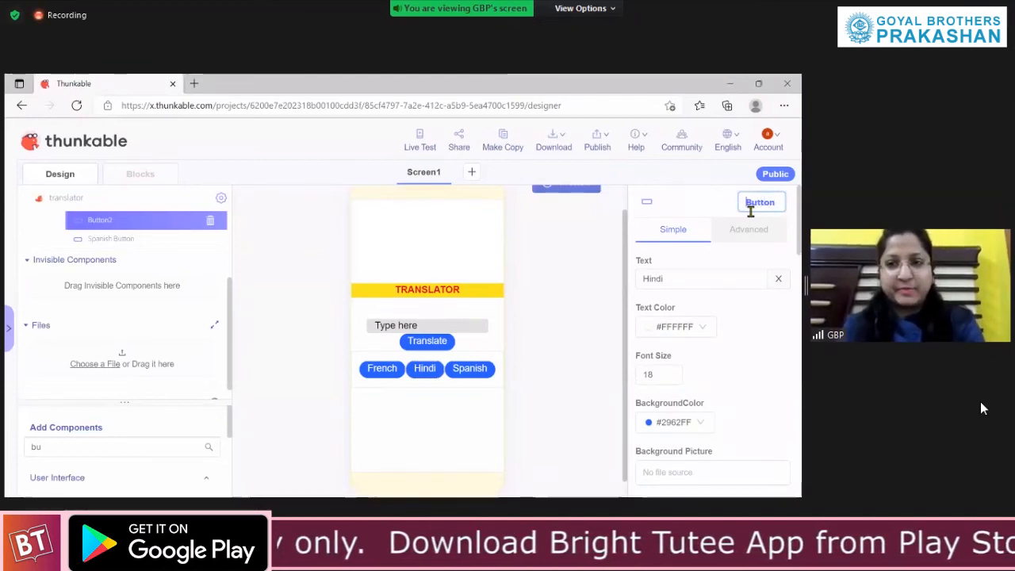
pyautogui.write('HindiBu')
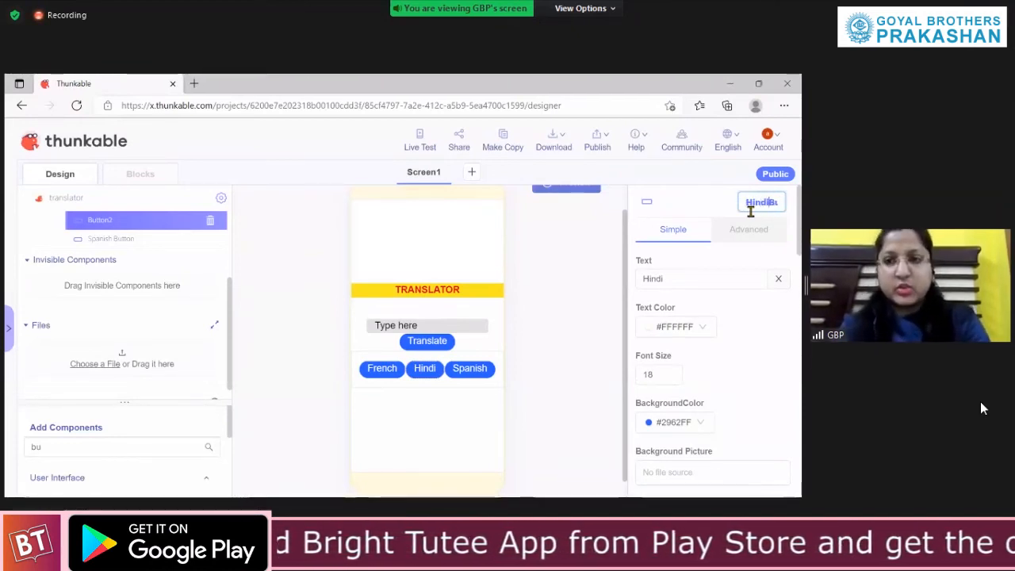
pyautogui.press('Return')
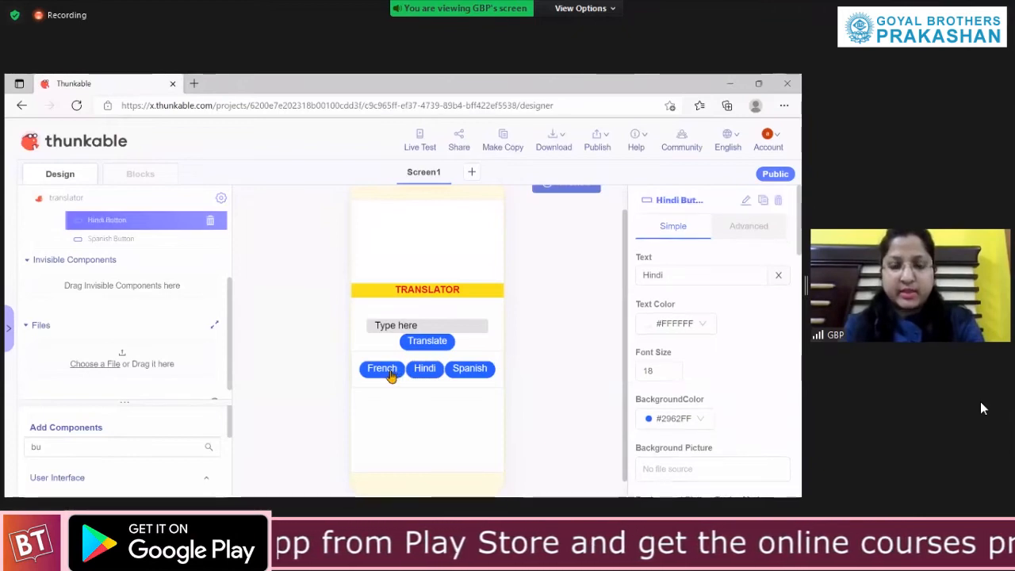
pyautogui.click(390, 376)
pyautogui.click(745, 201)
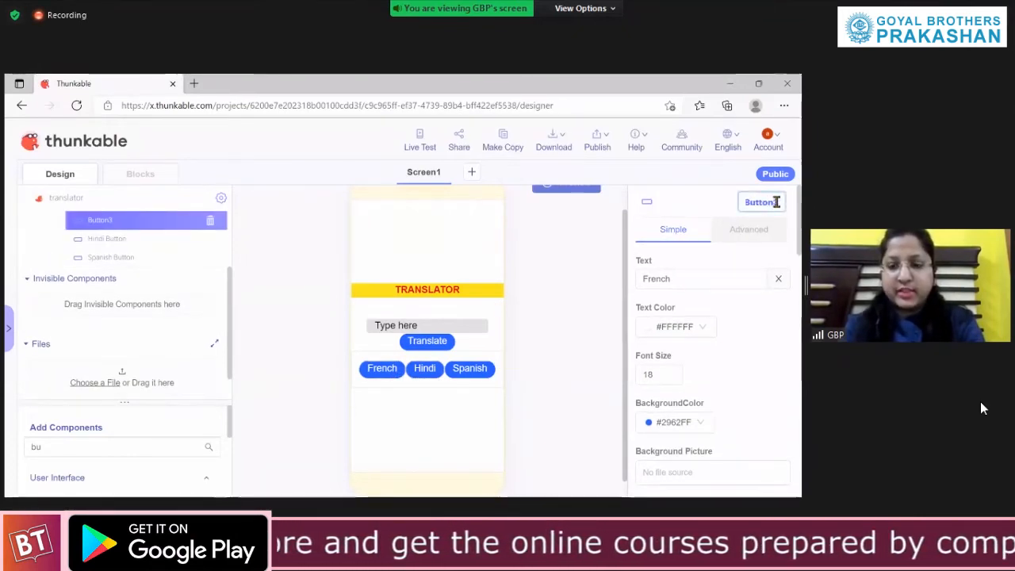
pyautogui.write('French')
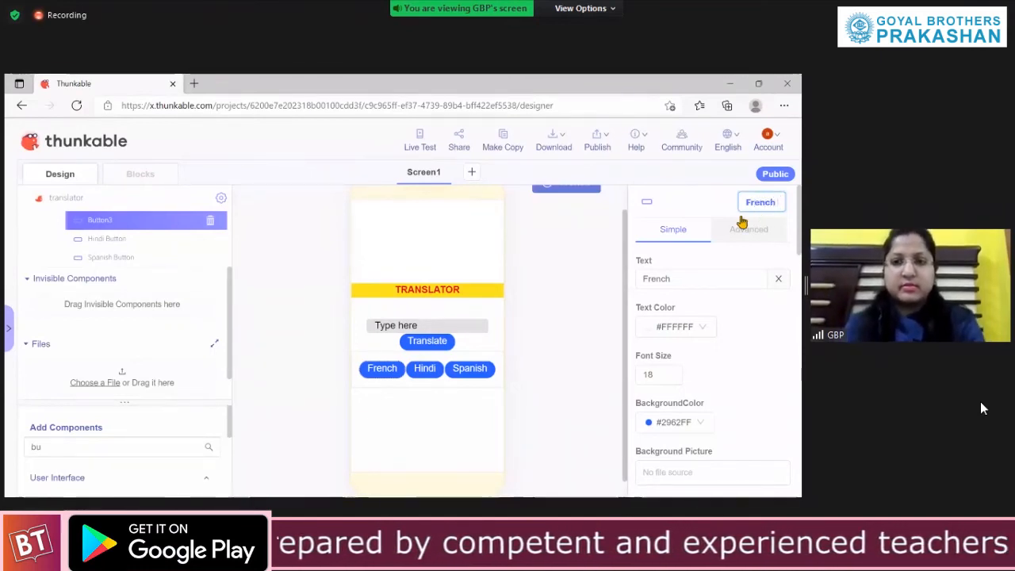
pyautogui.press('Return')
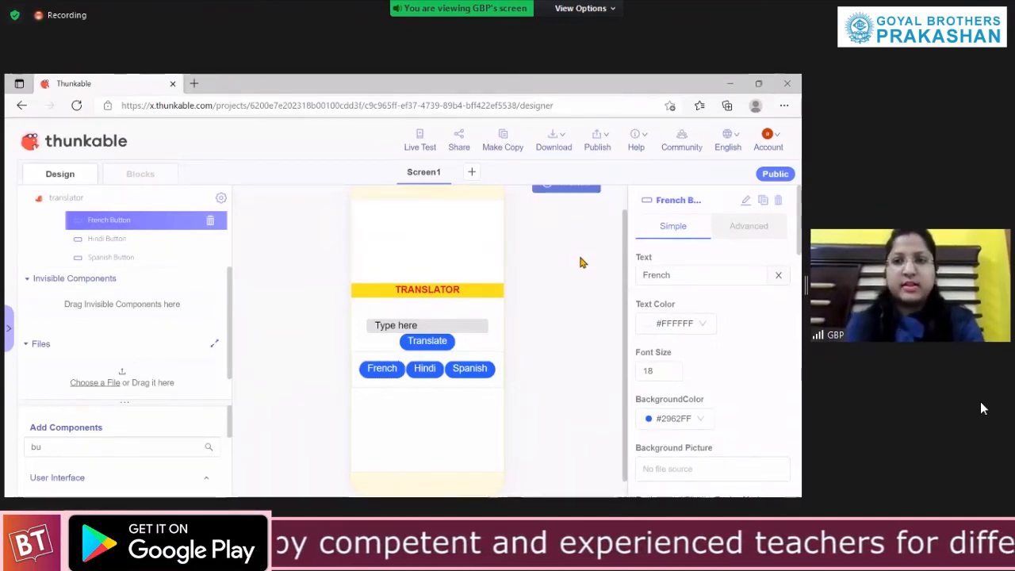
# Set the bottom margin of the text input to 30 px.
pyautogui.click(418, 346)
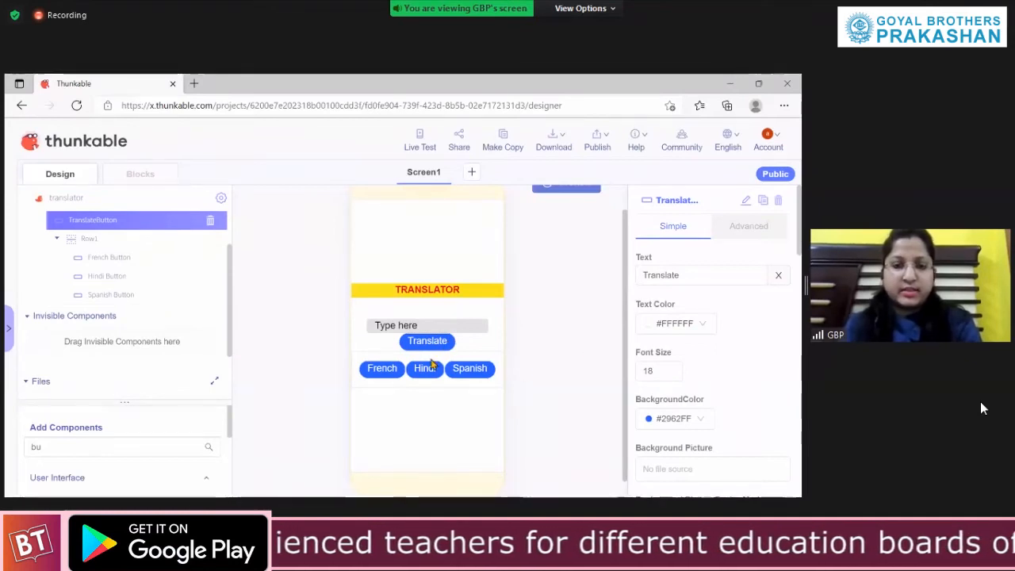
pyautogui.scroll(-1, 625, 314)
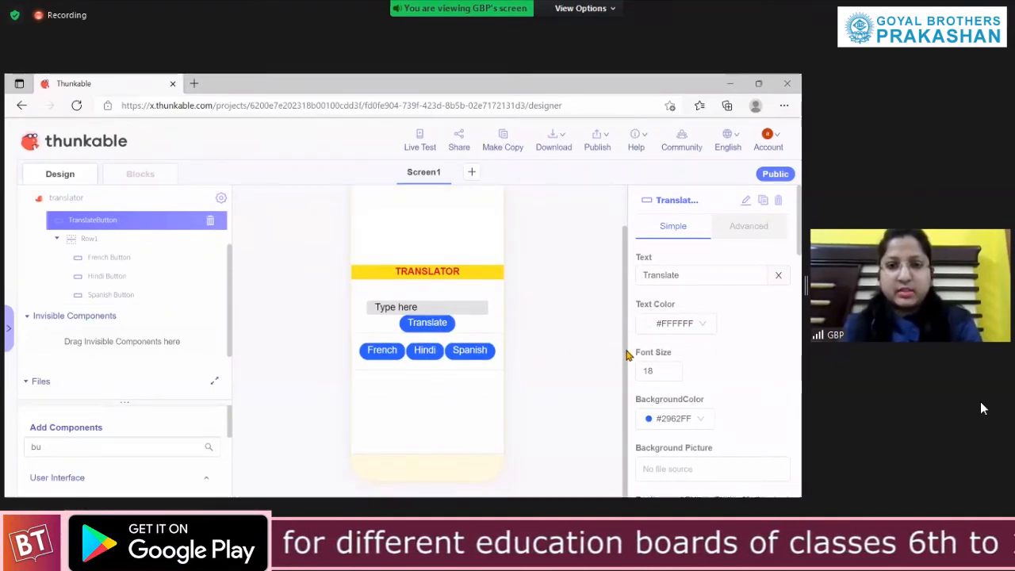
pyautogui.click(481, 307)
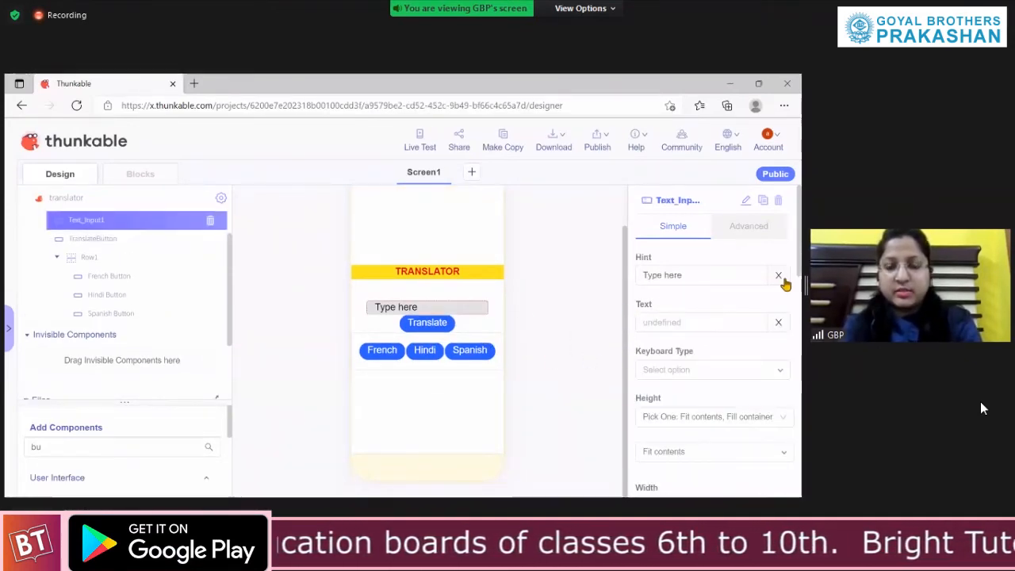
pyautogui.scroll(-3, 785, 286)
pyautogui.scroll(-2, 673, 342)
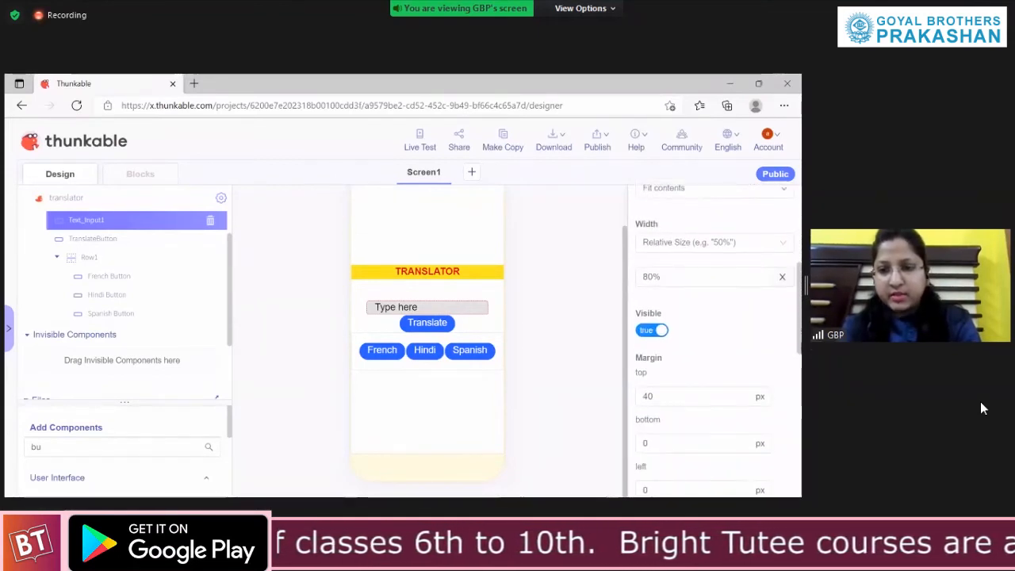
pyautogui.click(673, 342)
pyautogui.write('30')
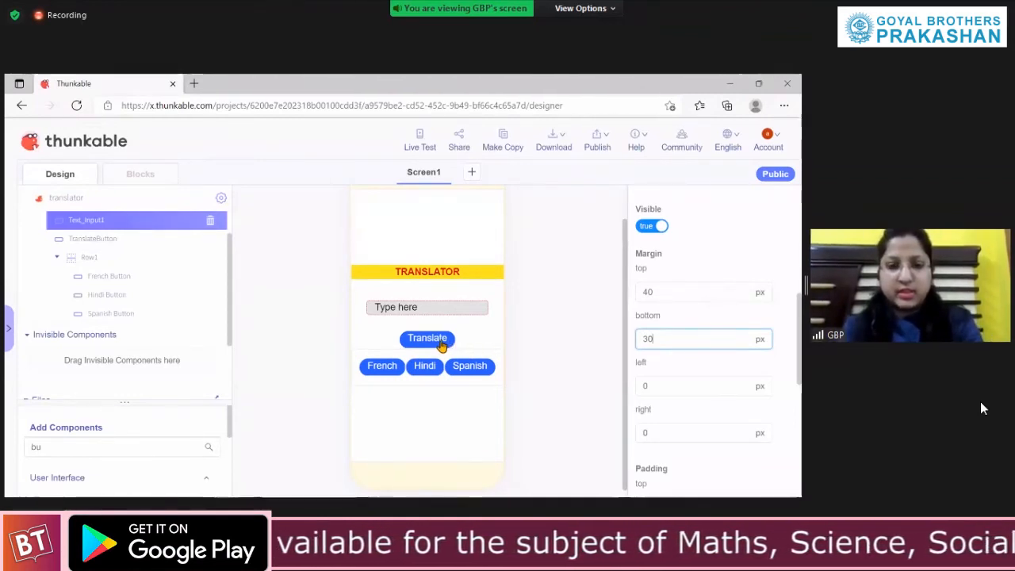
pyautogui.click(556, 372)
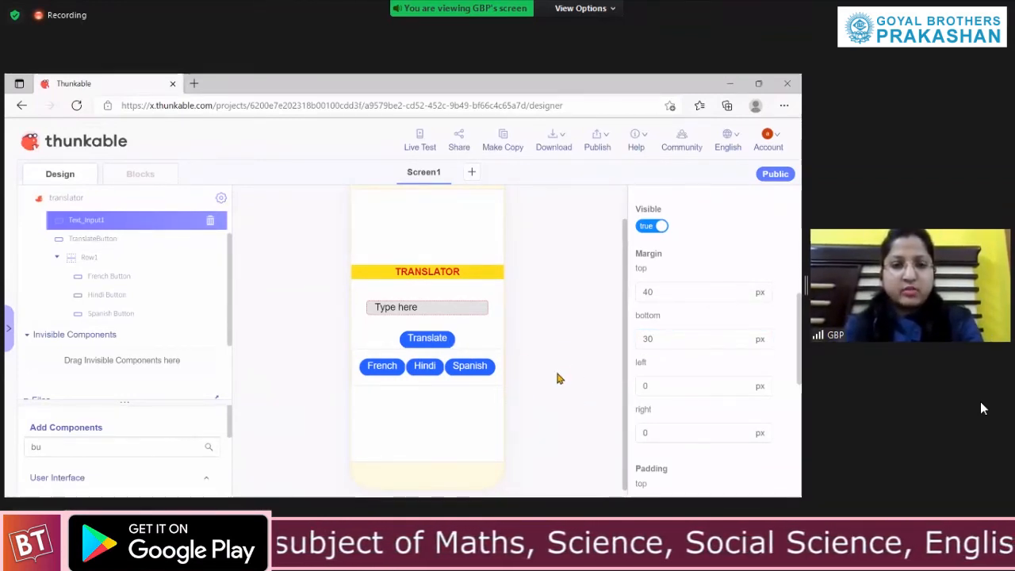
# Add another button to the screen and place it below the Row layout in the component tree.
pyautogui.click(79, 447)
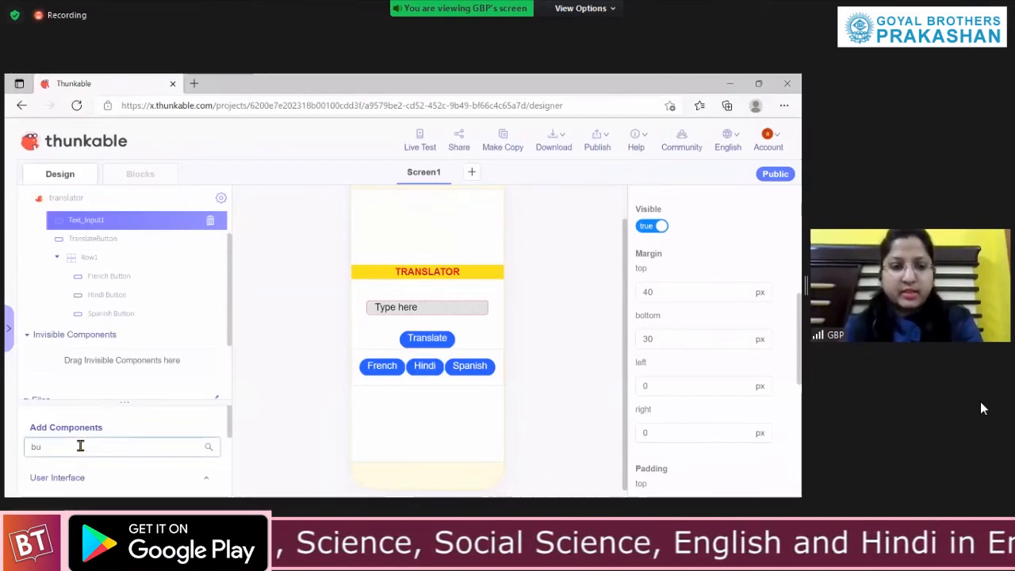
pyautogui.moveTo(110, 399); pyautogui.dragTo(125, 341)
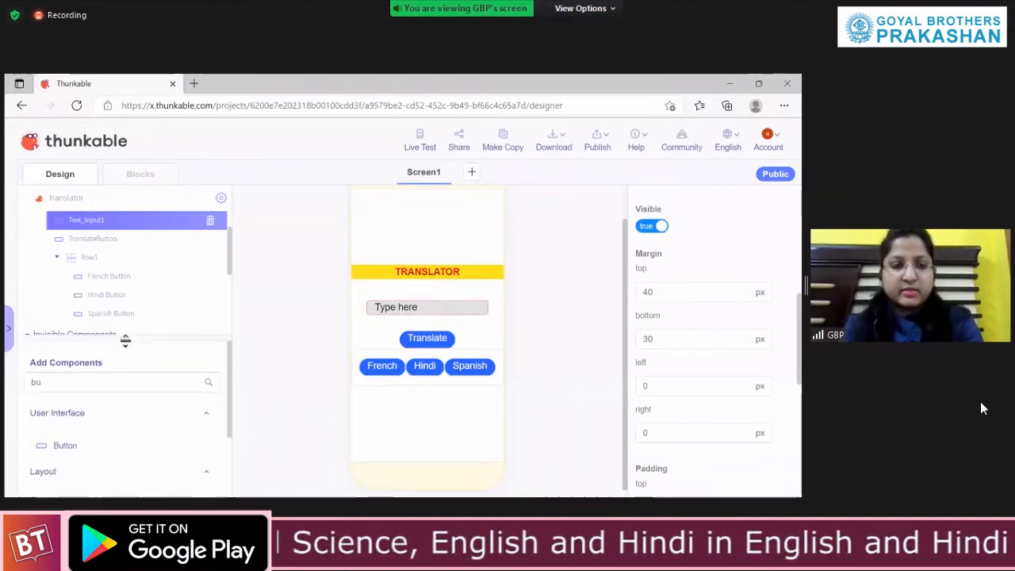
pyautogui.moveTo(68, 441); pyautogui.dragTo(391, 406)
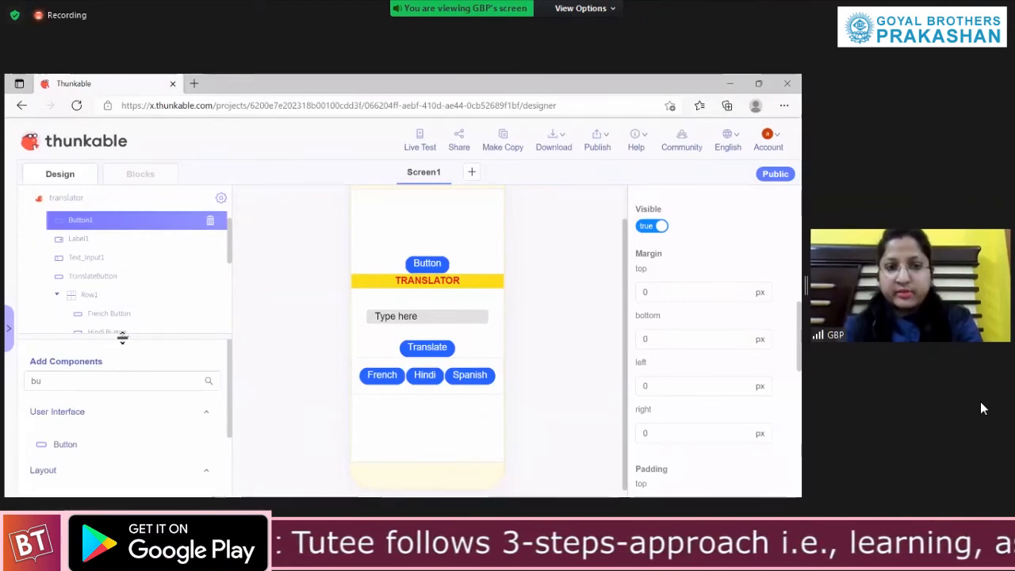
pyautogui.moveTo(123, 338); pyautogui.dragTo(123, 406)
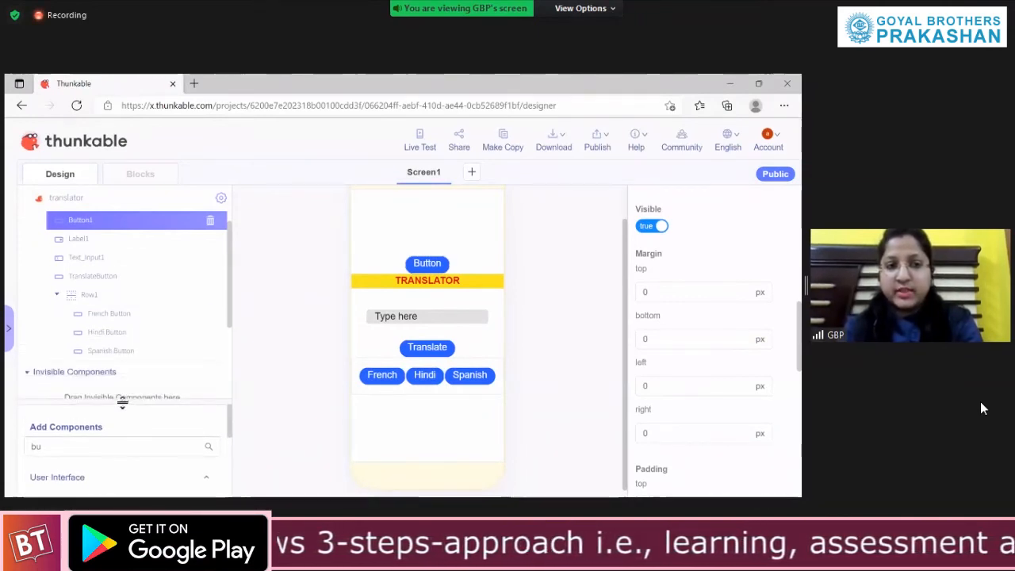
pyautogui.click(55, 294)
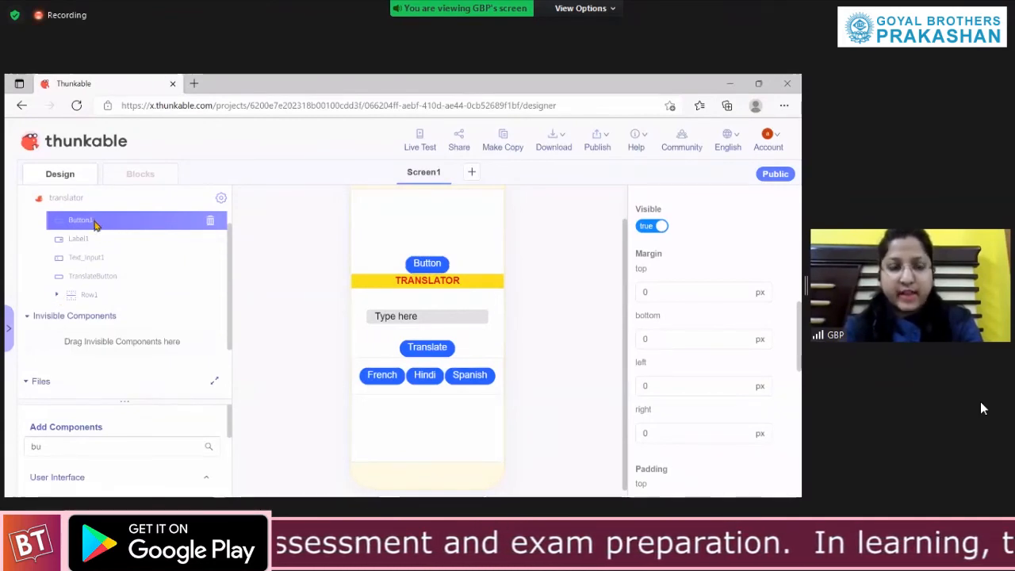
pyautogui.moveTo(95, 231); pyautogui.dragTo(90, 306)
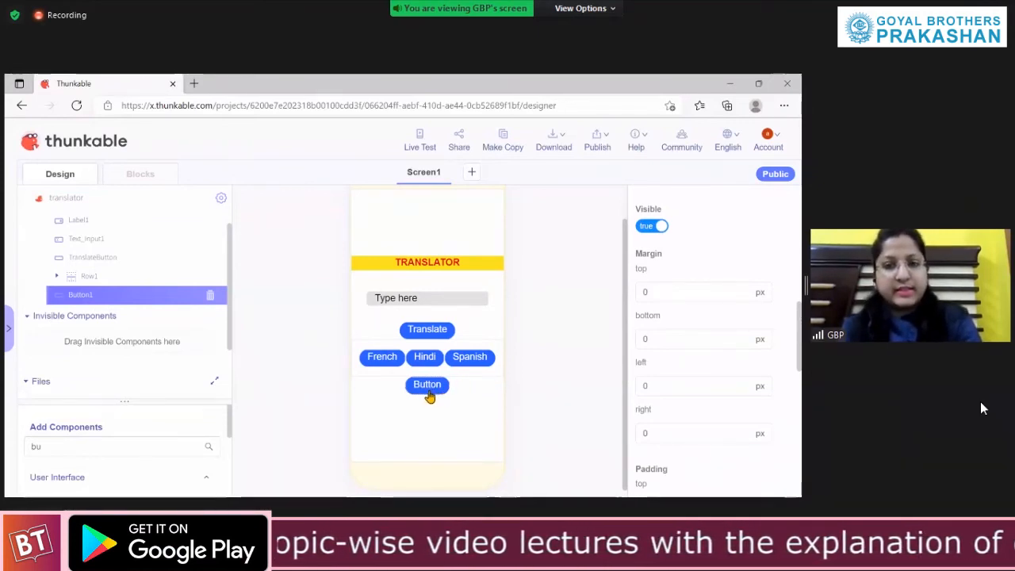
# Set the text of the new button below the row to "Reset".
pyautogui.moveTo(798, 347); pyautogui.dragTo(800, 216)
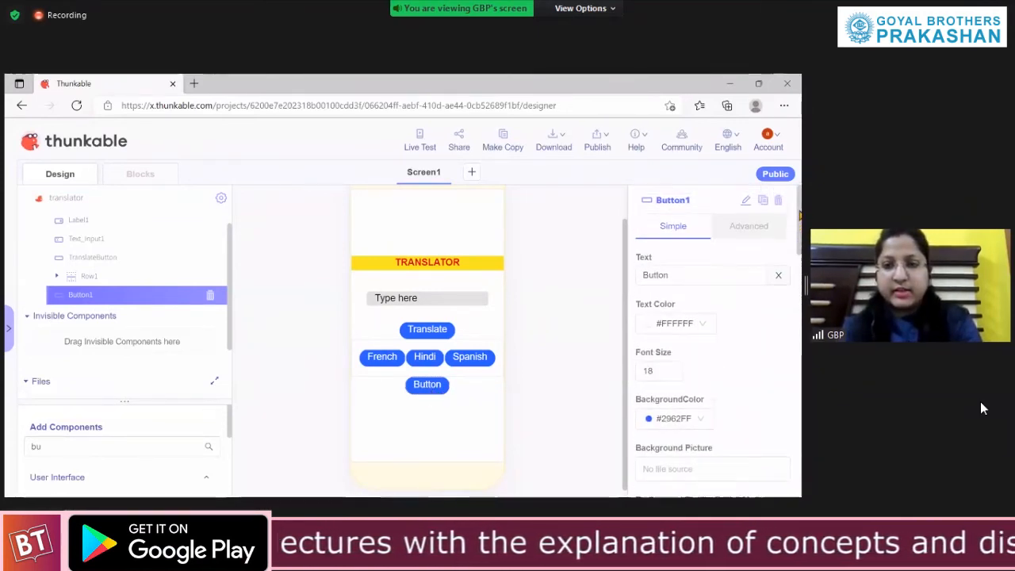
pyautogui.moveTo(677, 274); pyautogui.dragTo(620, 281)
pyautogui.write('Reset')
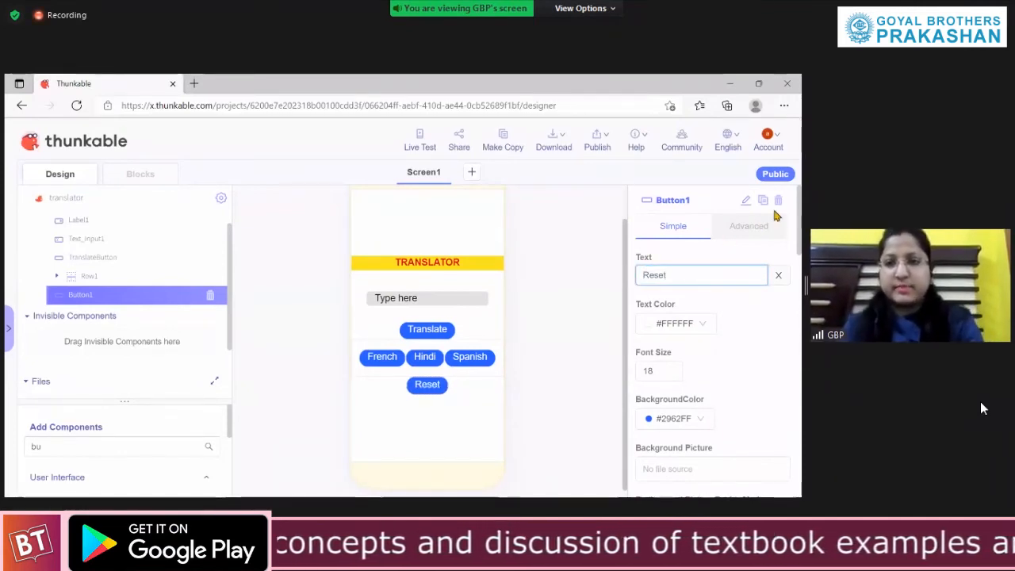
# Rename the component of the Reset button to match its text.
pyautogui.click(745, 200)
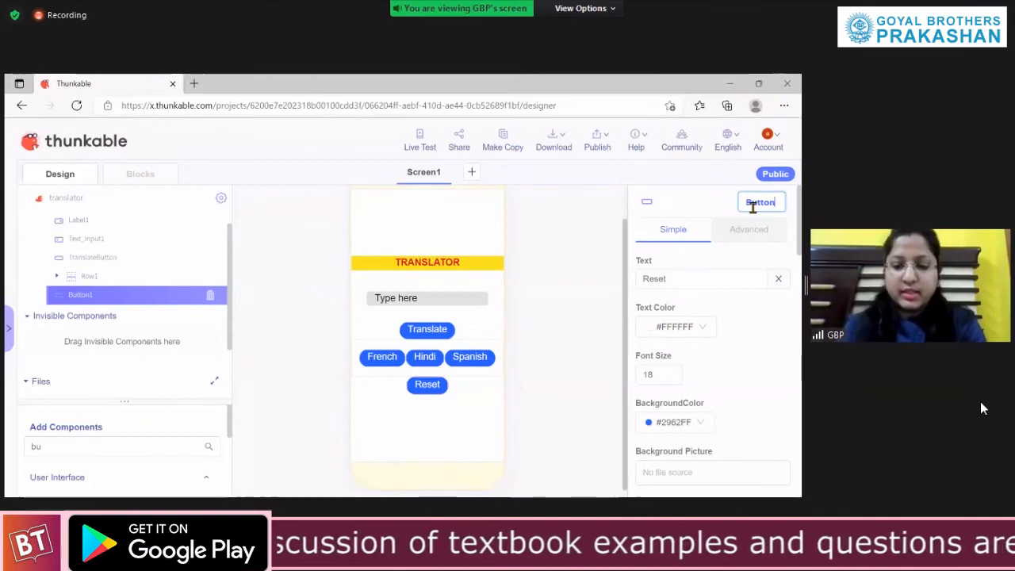
pyautogui.write('Res')
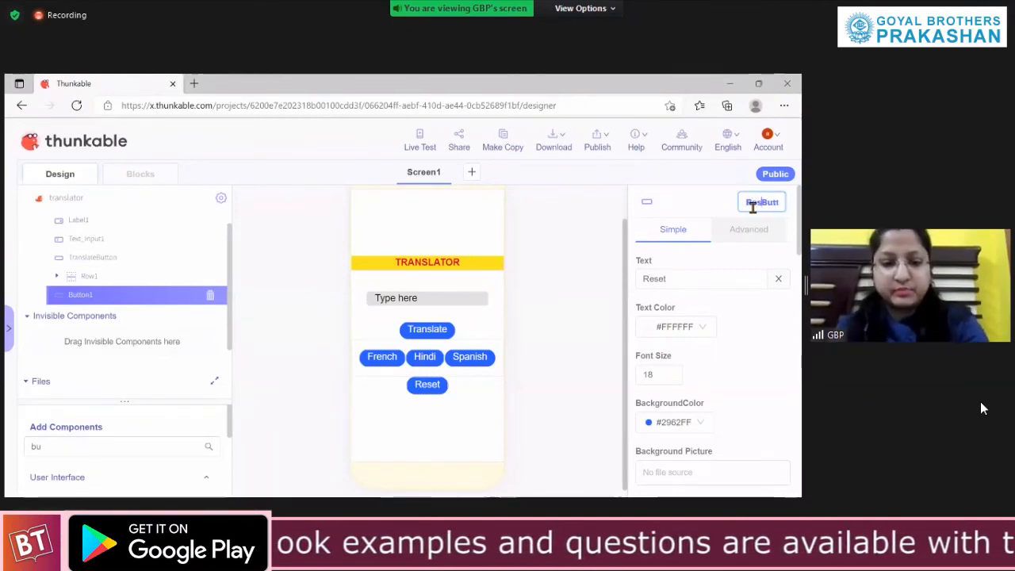